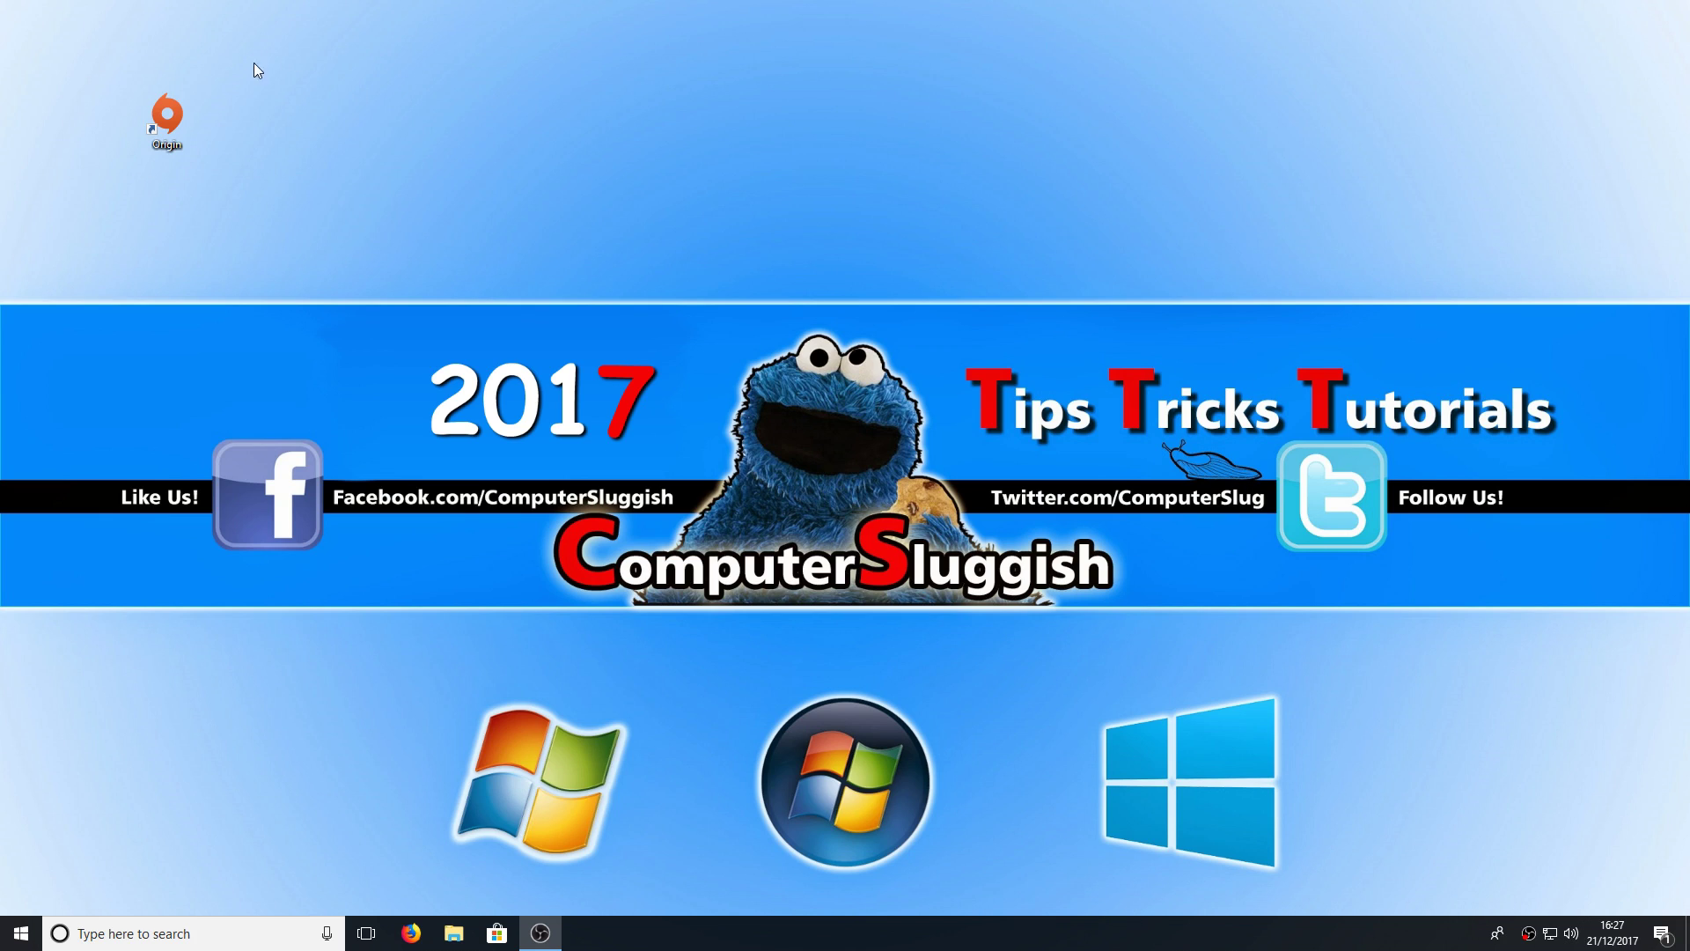
- Open Origin's installation folder from its desktop shortcut and view the folder path
double_click(172, 113)
right_click(168, 129)
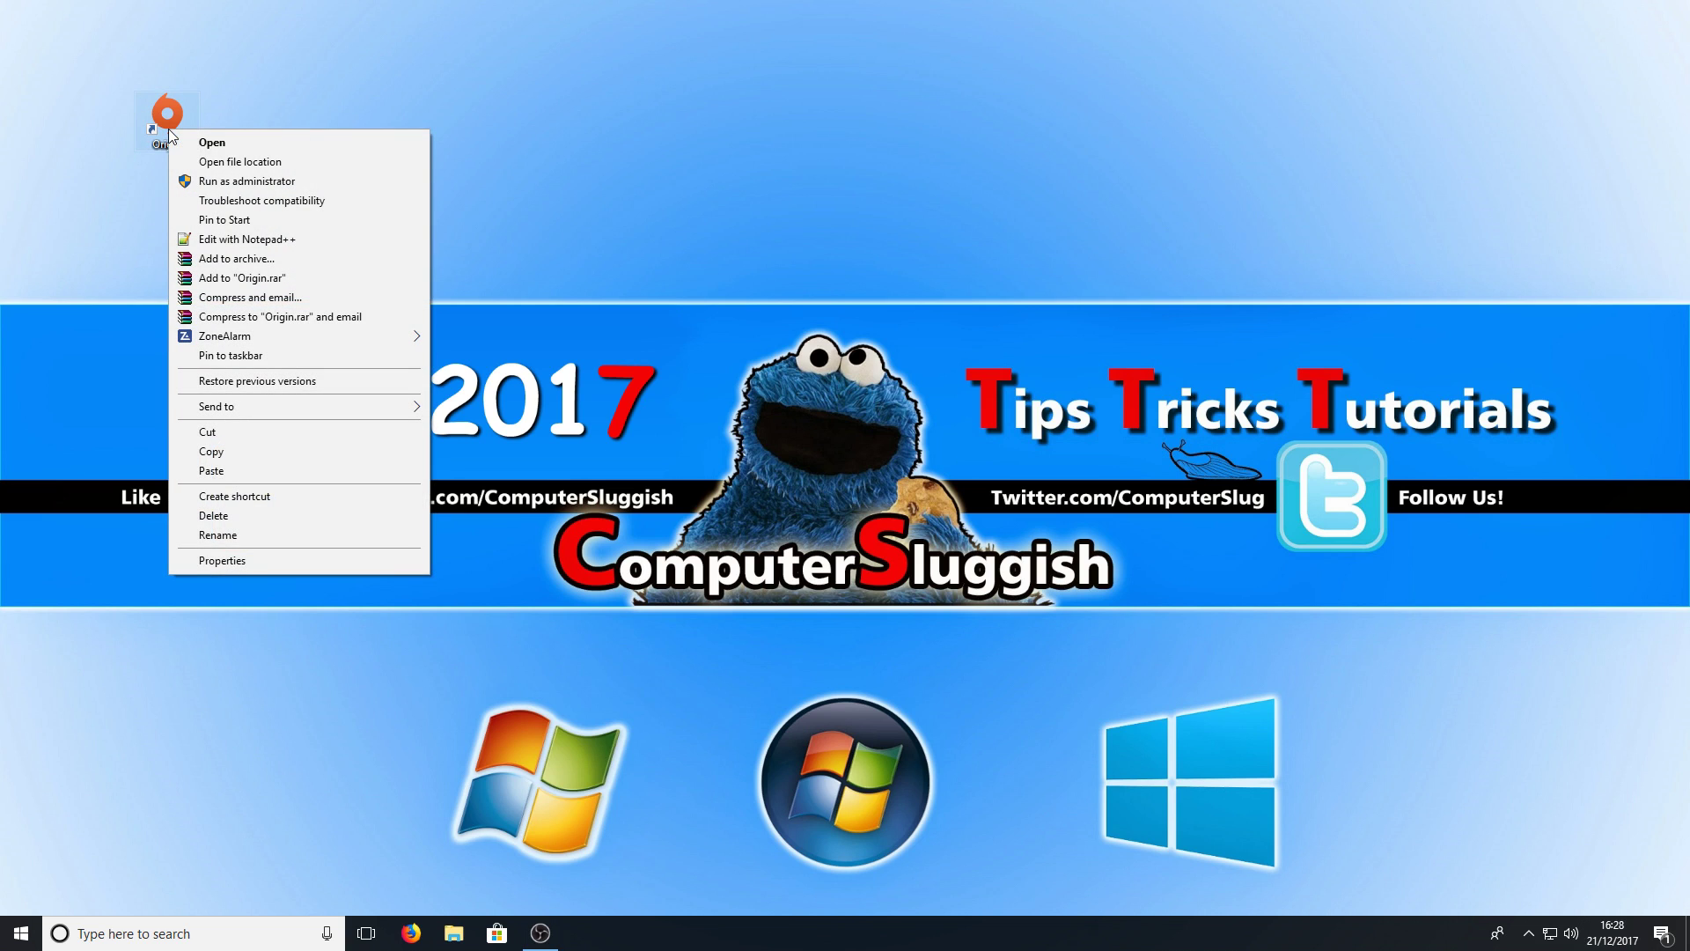
click(254, 163)
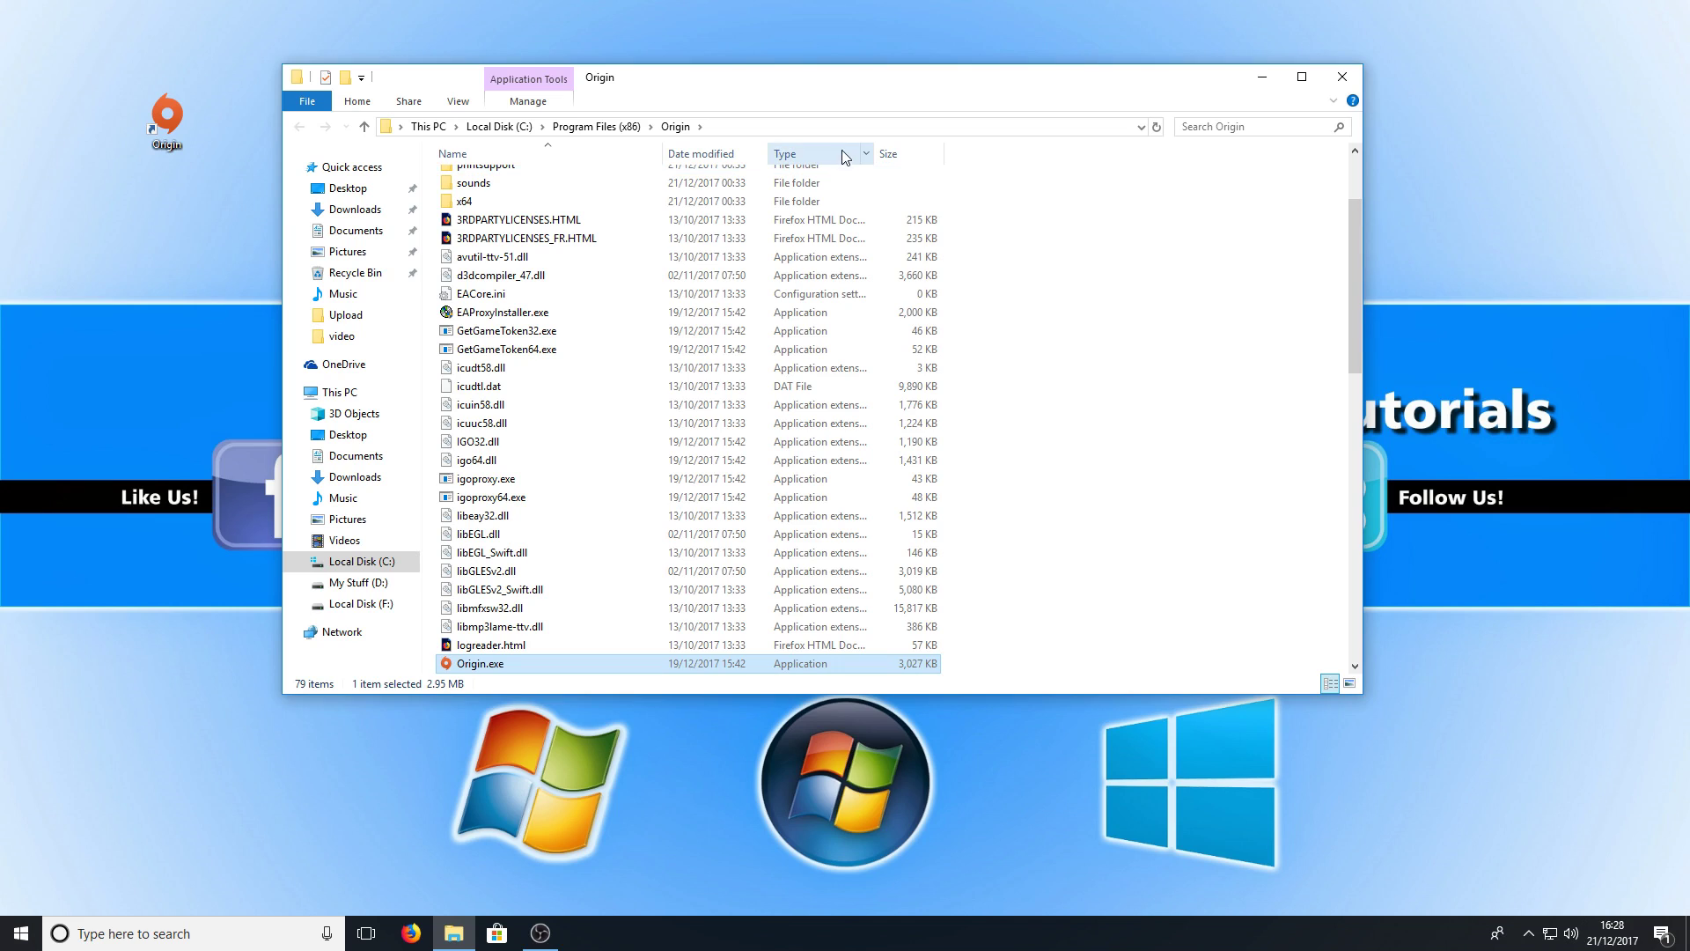
click(778, 125)
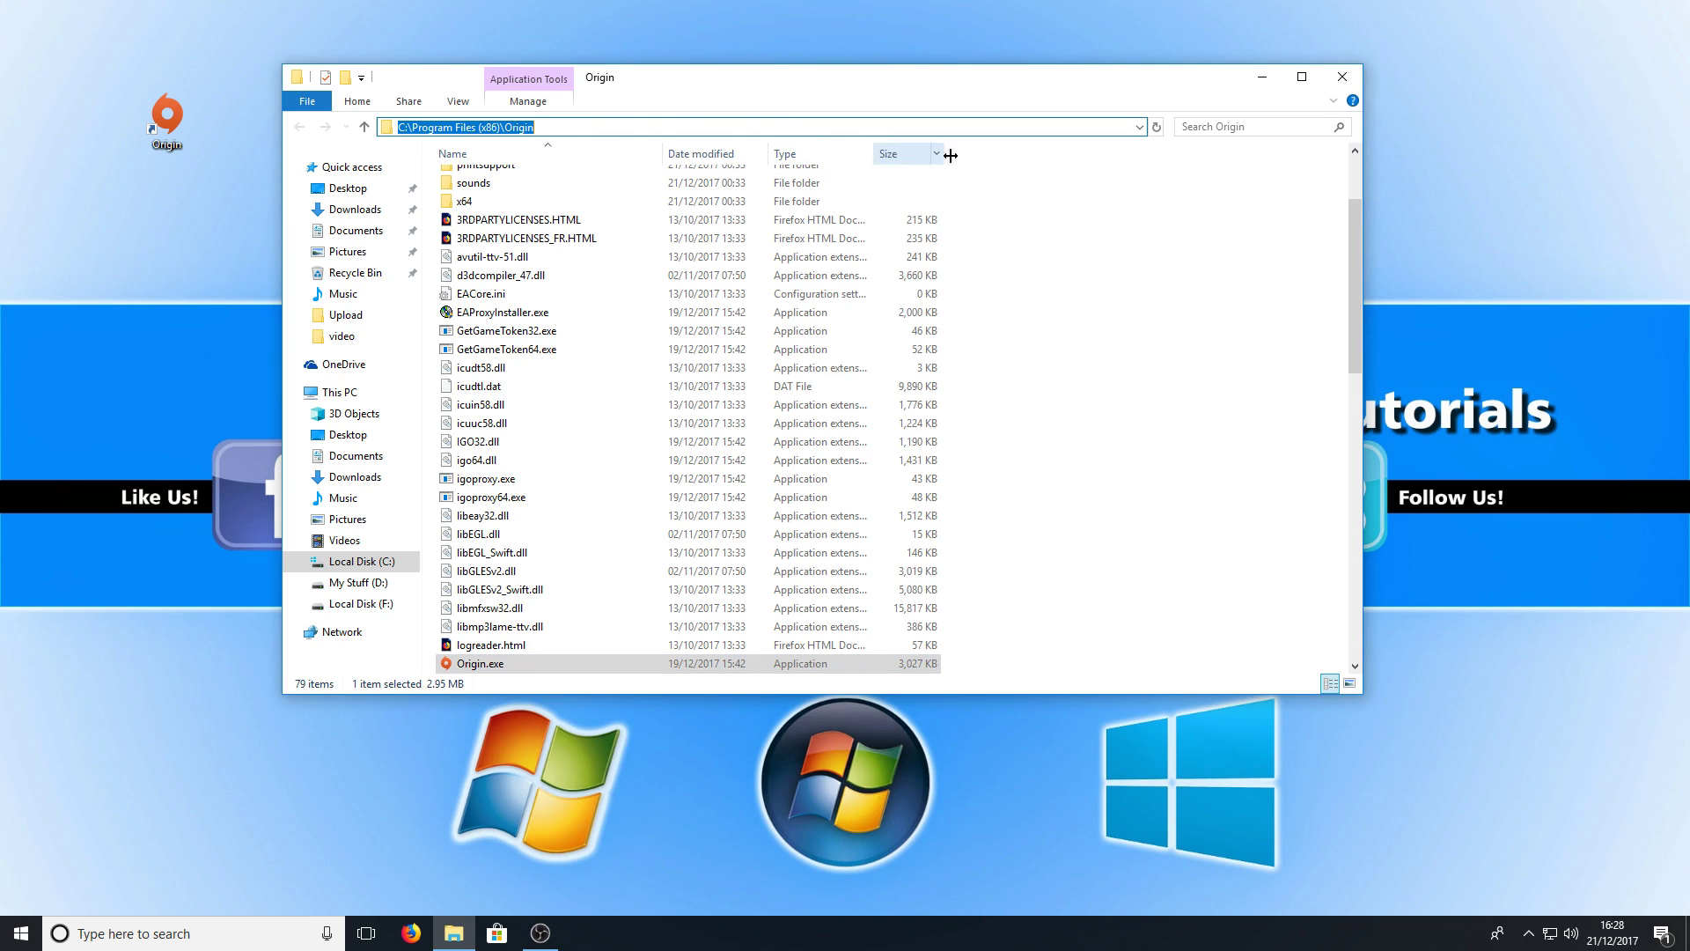
click(1189, 321)
scroll(984, 436, down, 1)
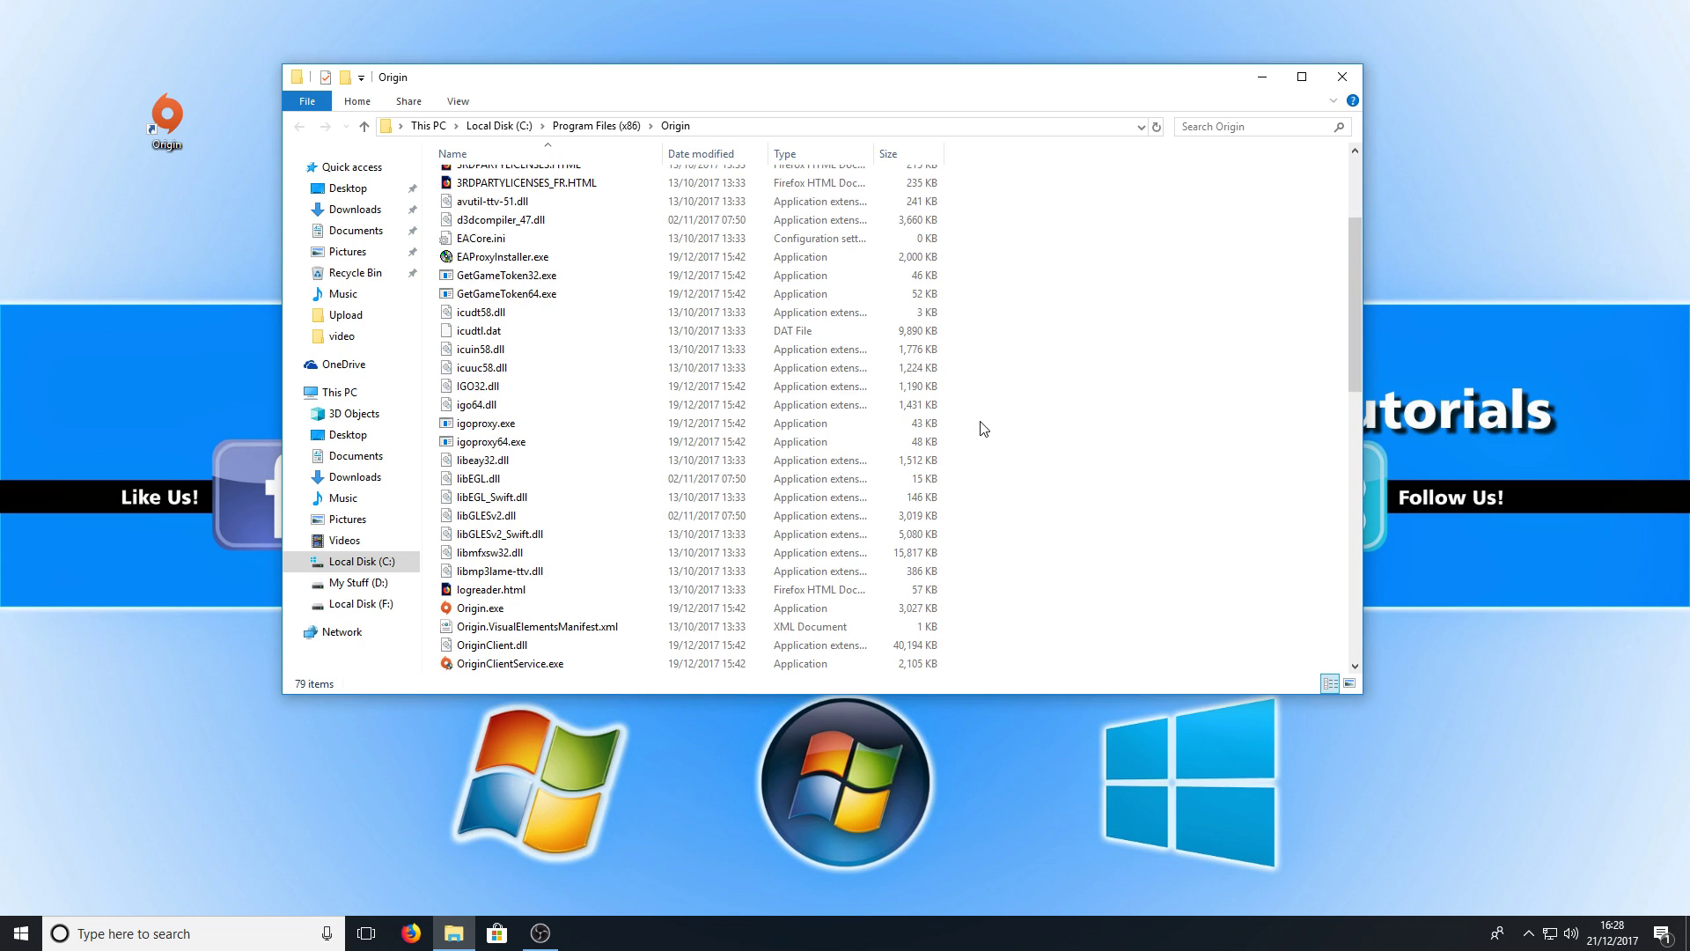
scroll(991, 416, down, 2)
scroll(990, 411, down, 2)
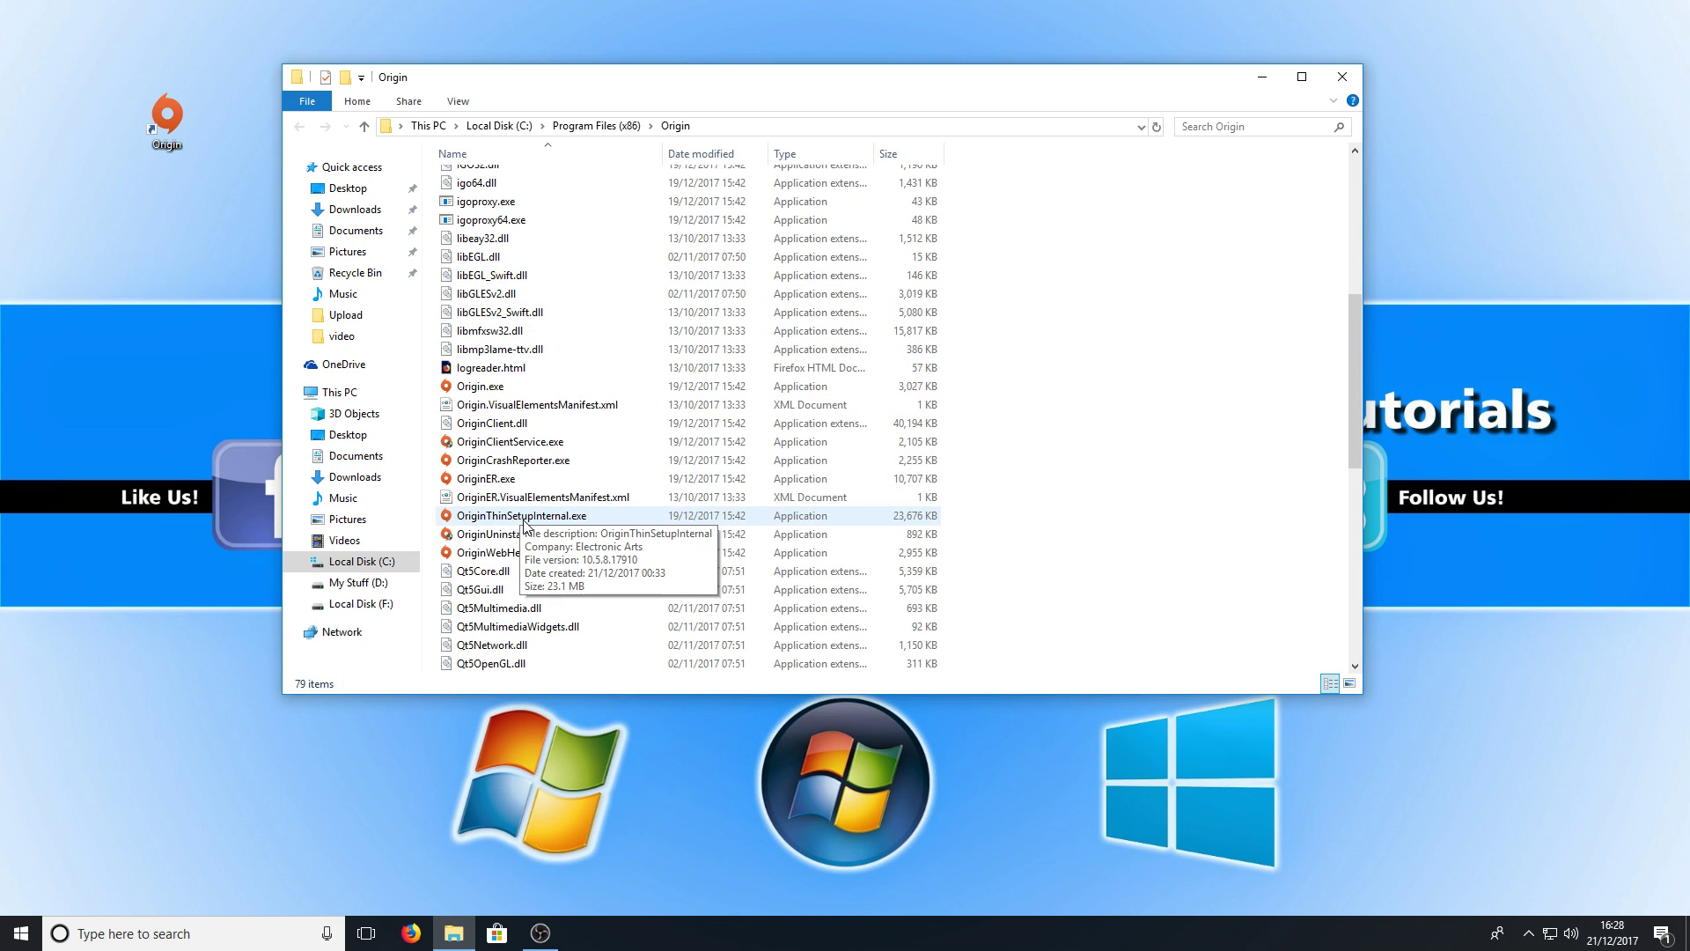
- Delete OriginThinSetupInternal.exe from the Origin folder, approving the protected-file prompt
mouse_move(521, 516)
click(578, 520)
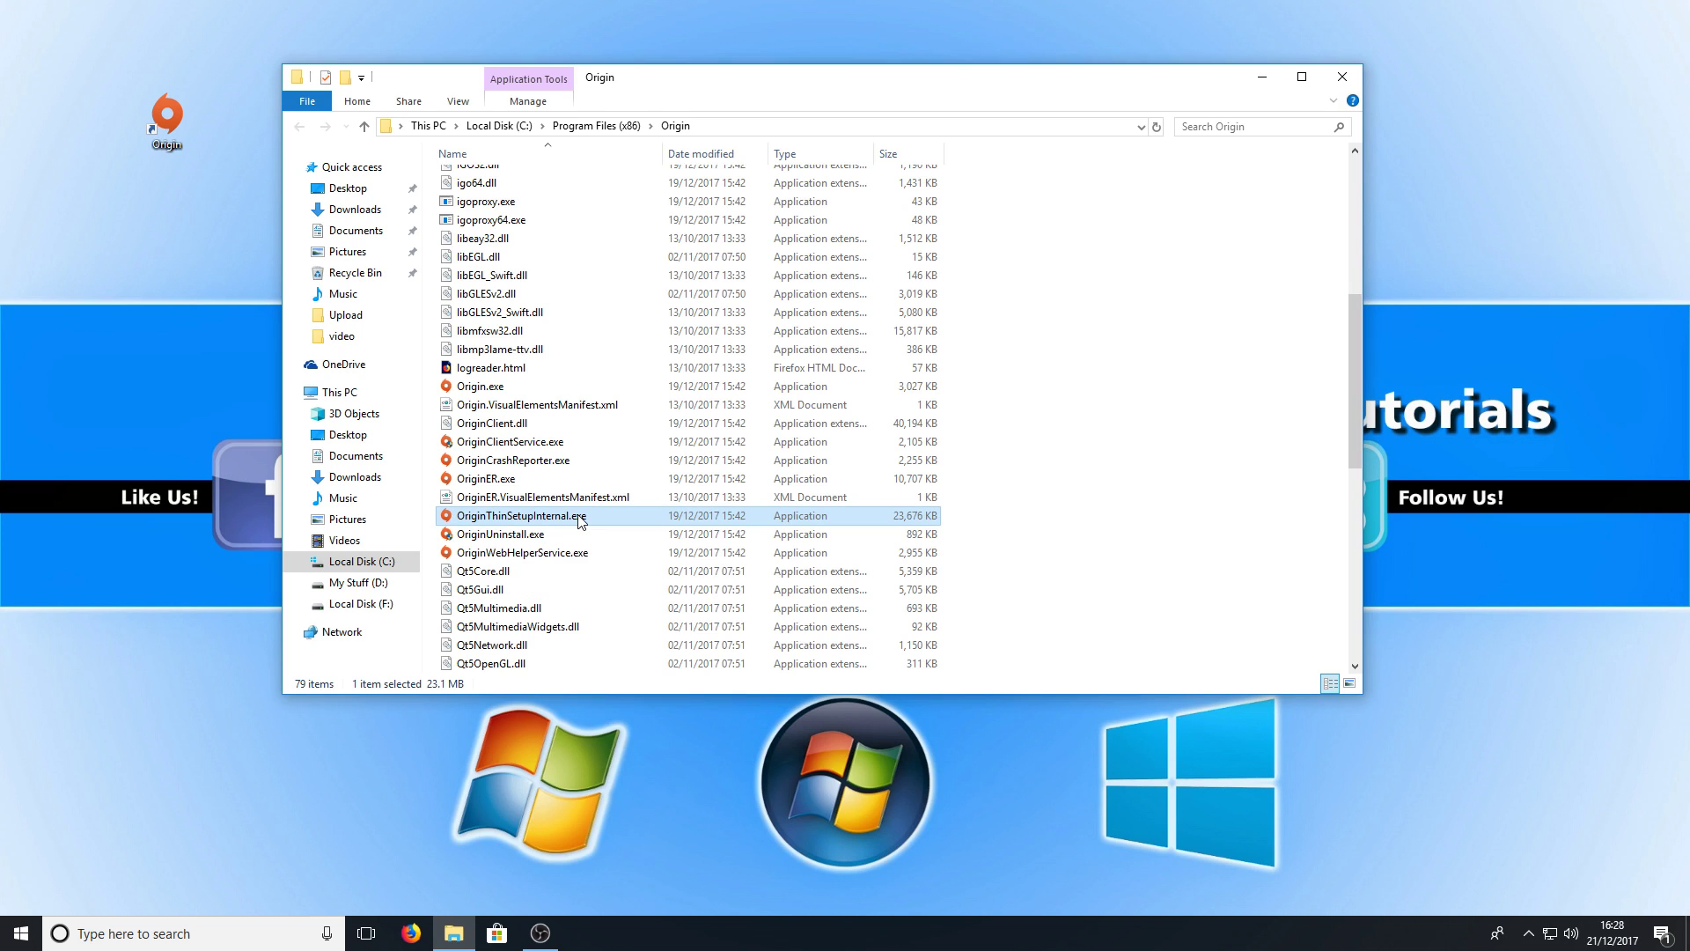
key(Delete)
click(698, 373)
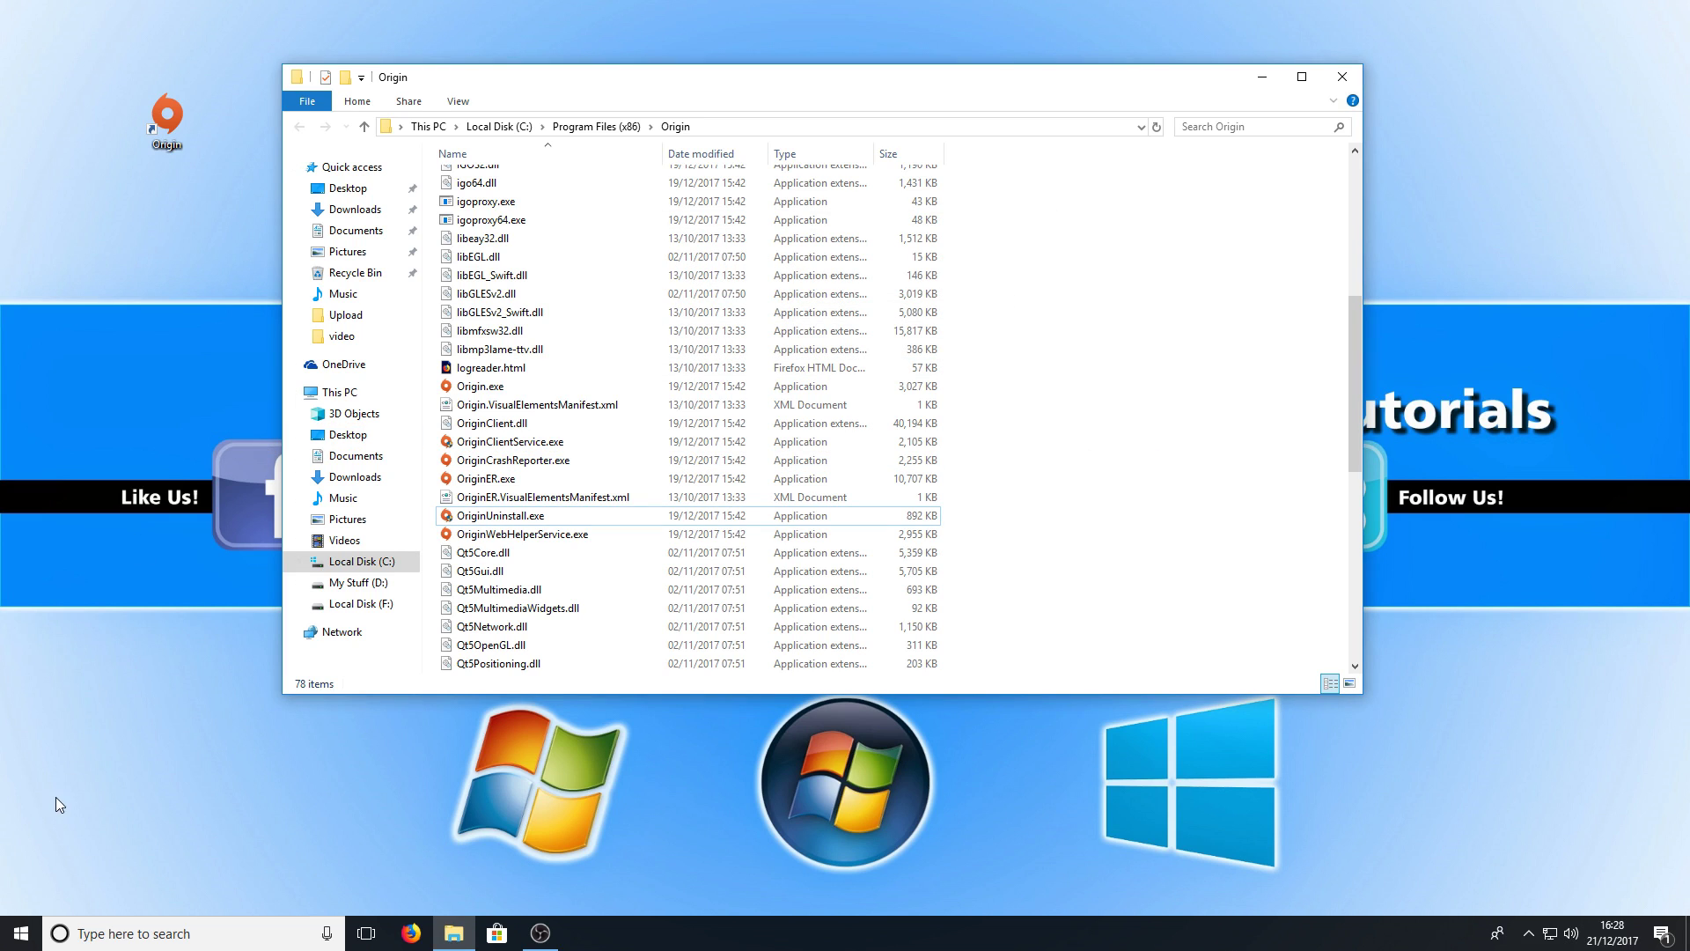
right_click(21, 933)
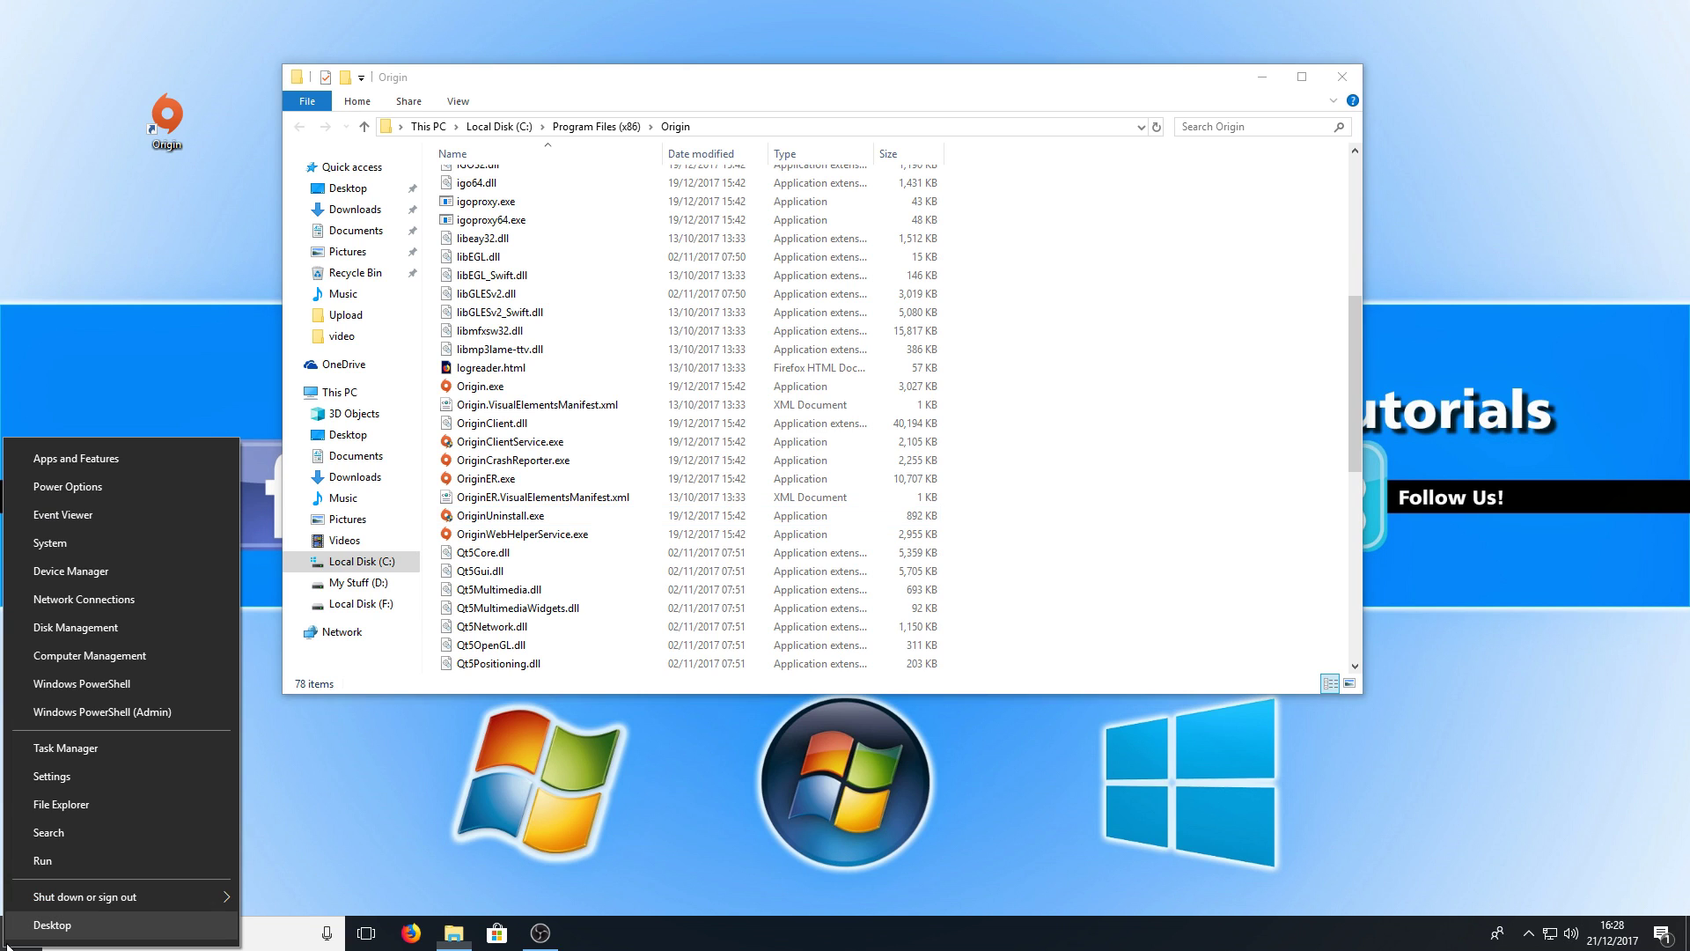
click(106, 737)
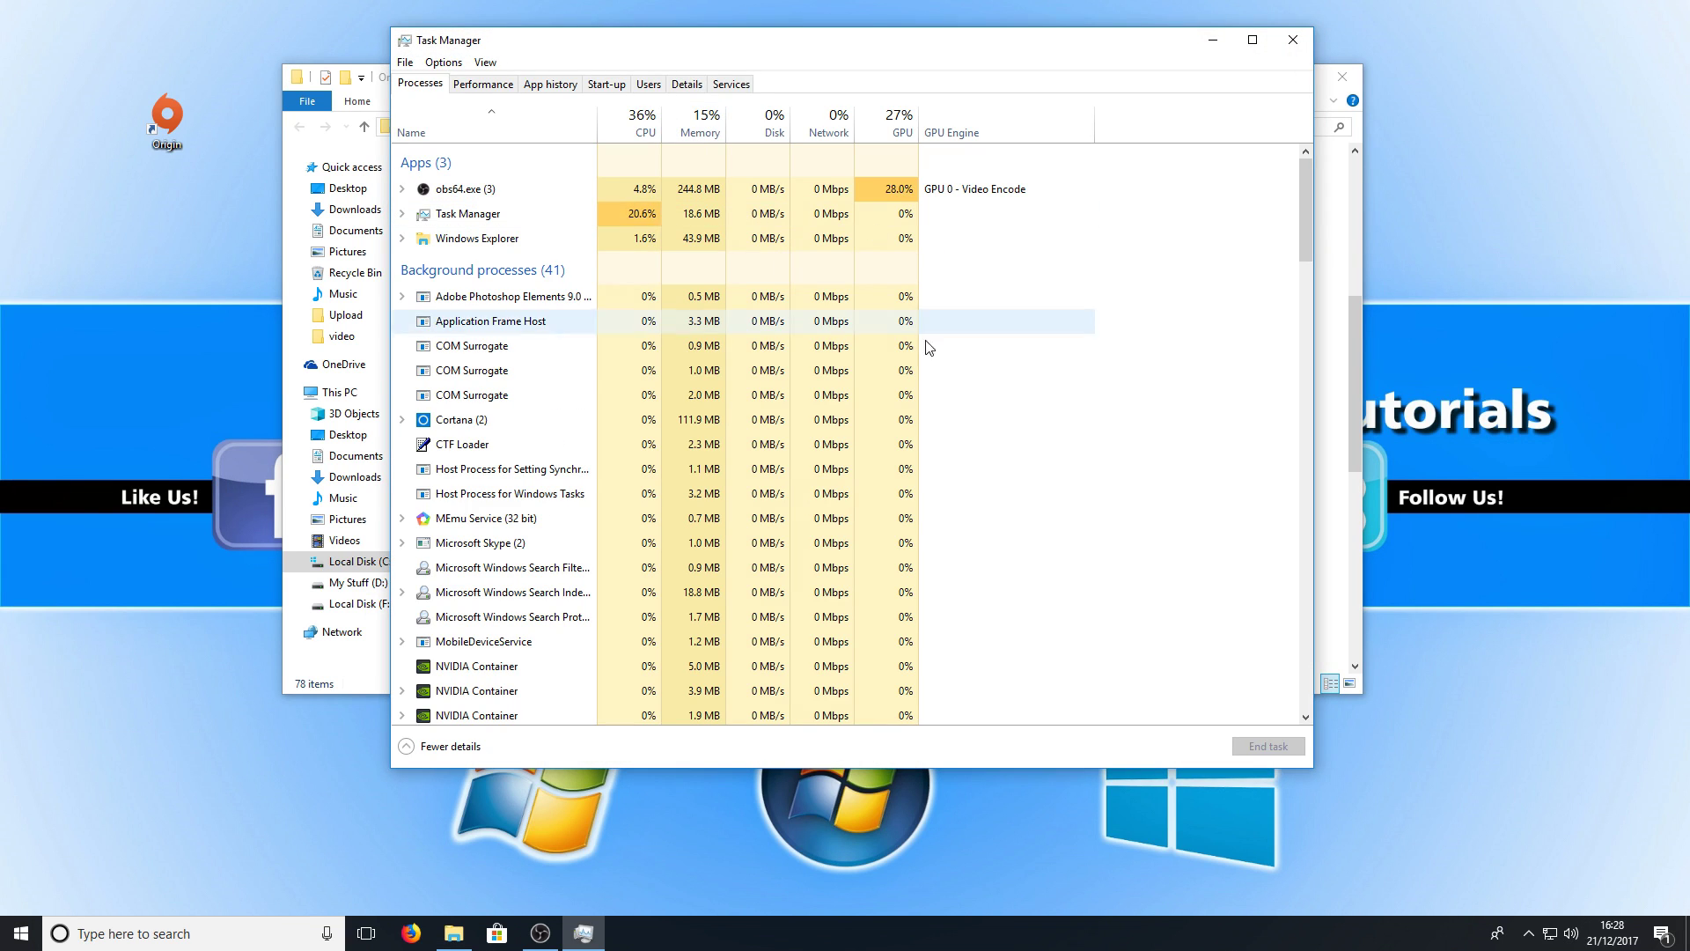
scroll(646, 548, down, 1)
scroll(646, 548, down, 2)
scroll(646, 548, down, 2)
scroll(646, 529, down, 2)
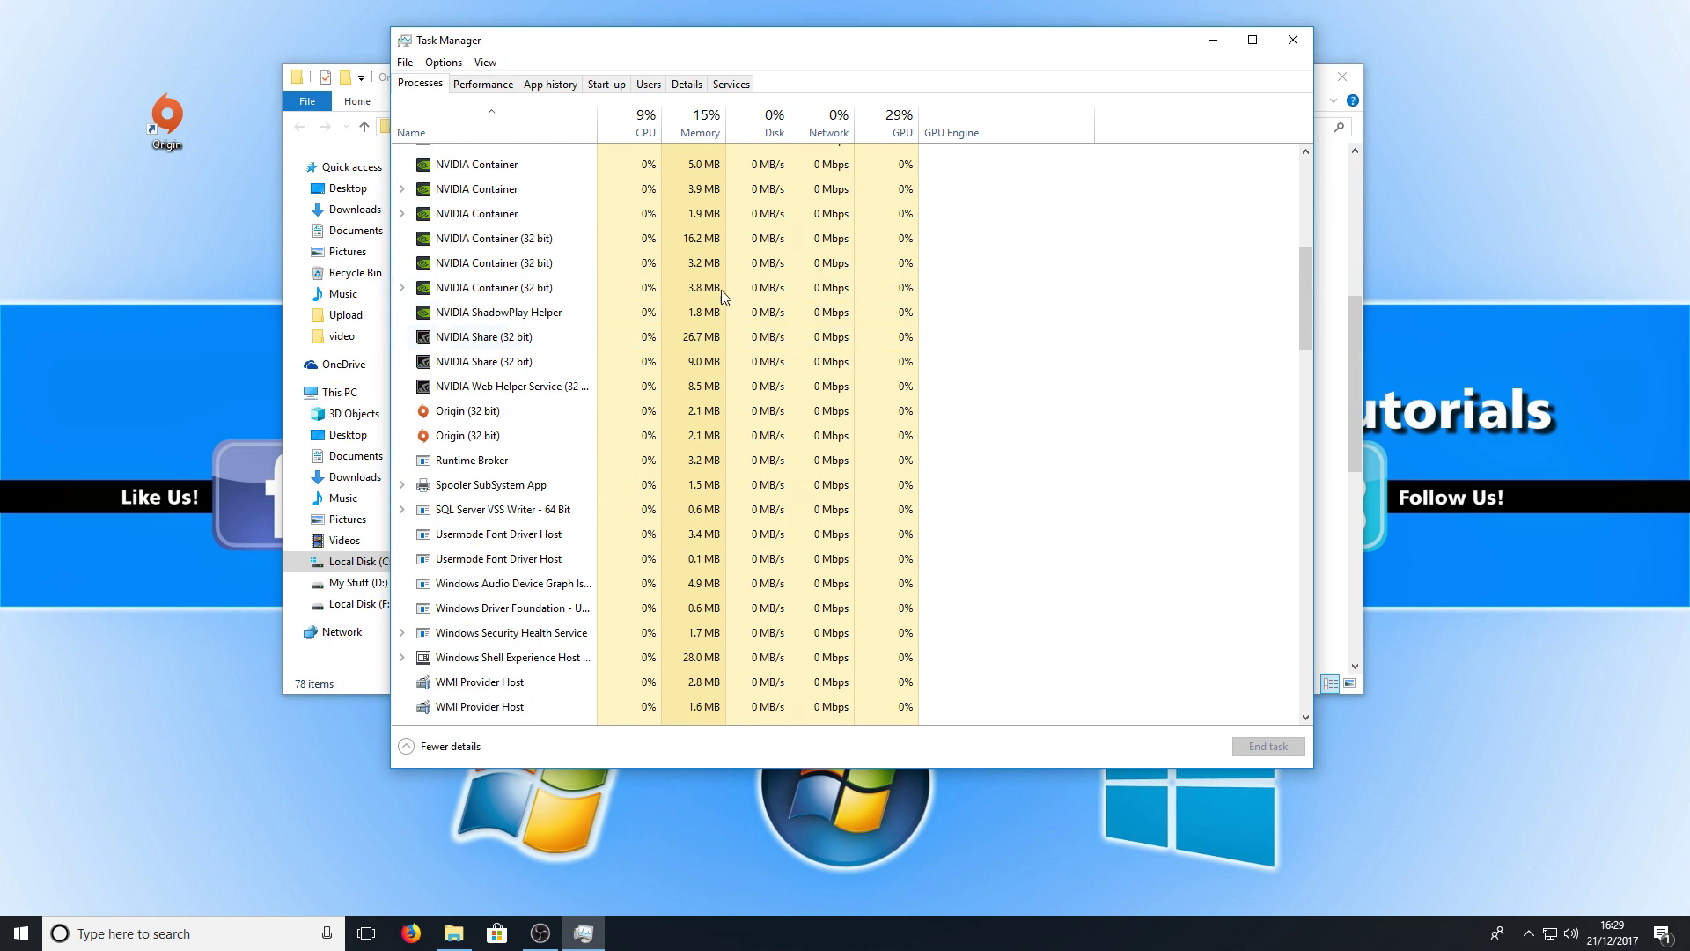
scroll(1057, 475, down, 2)
scroll(991, 555, down, 2)
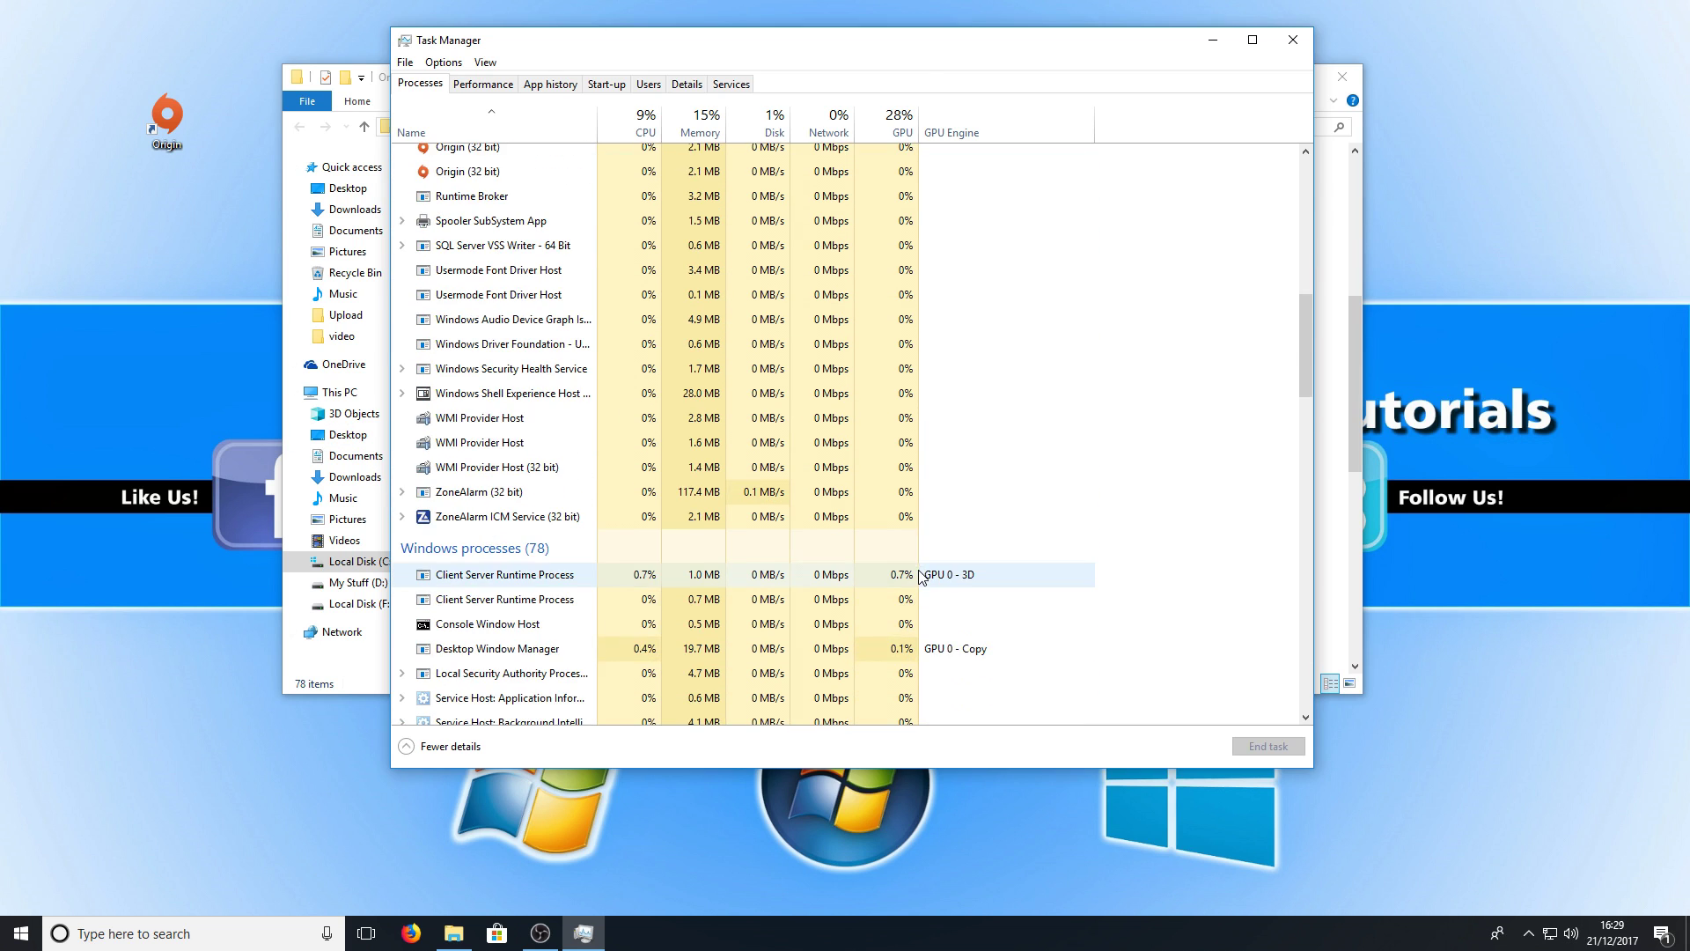
scroll(925, 626, down, 5)
scroll(964, 615, down, 5)
scroll(1023, 626, down, 3)
scroll(1037, 621, up, 5)
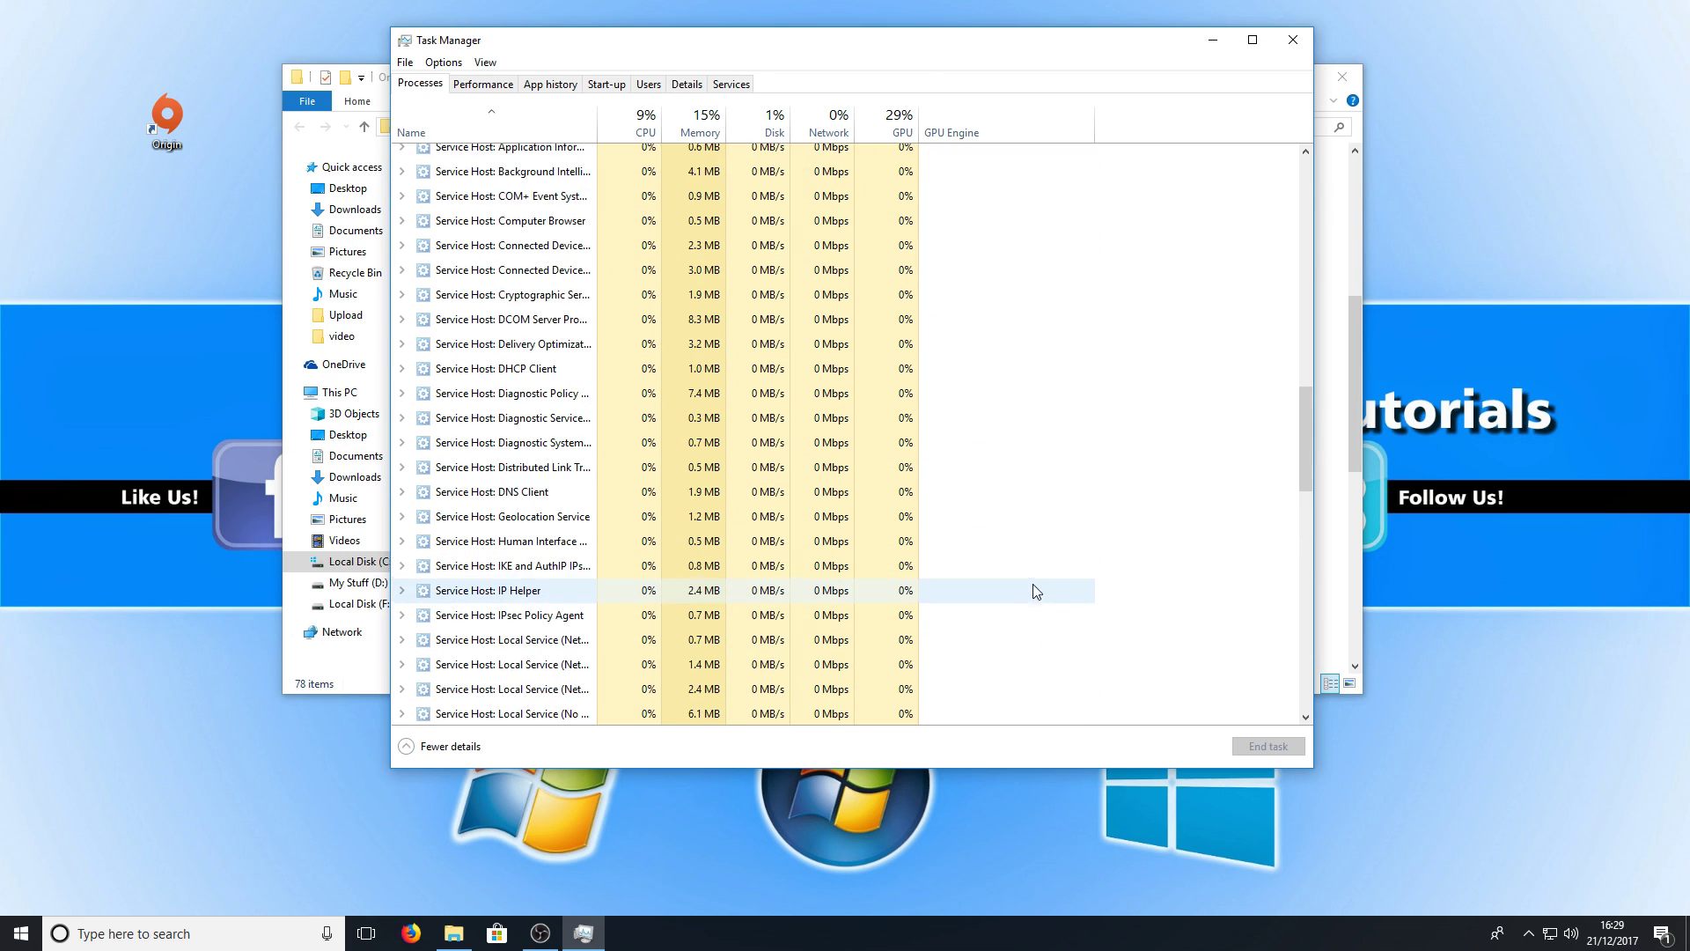
scroll(1004, 581, up, 5)
scroll(976, 572, up, 4)
scroll(792, 475, up, 2)
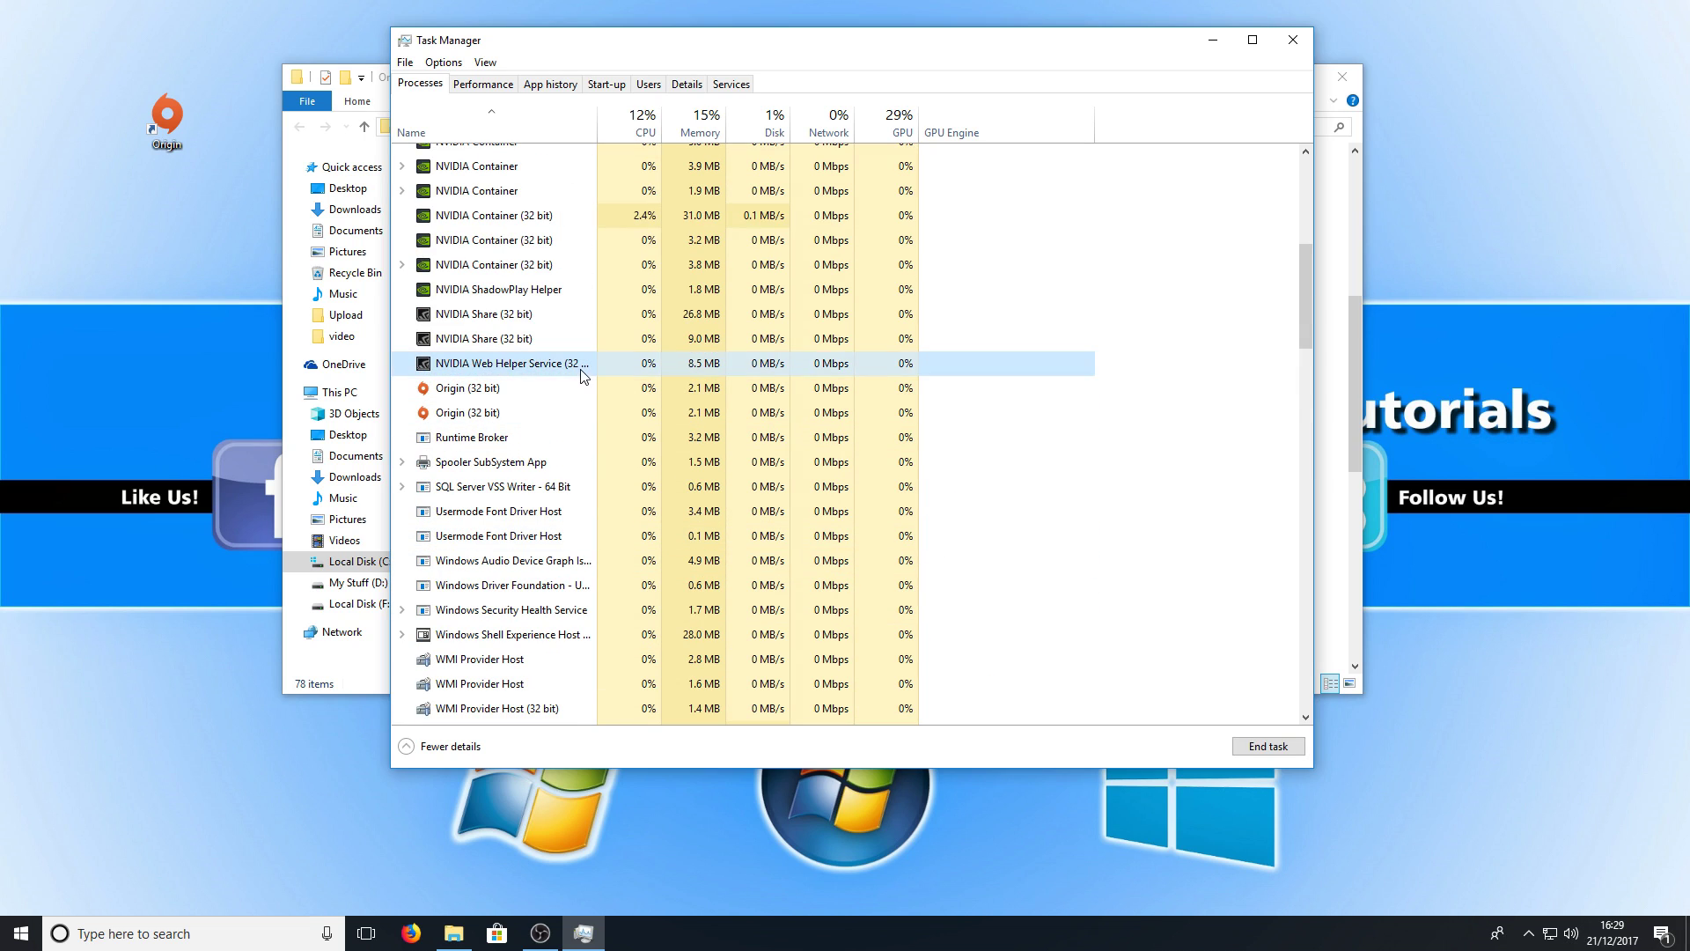
click(546, 392)
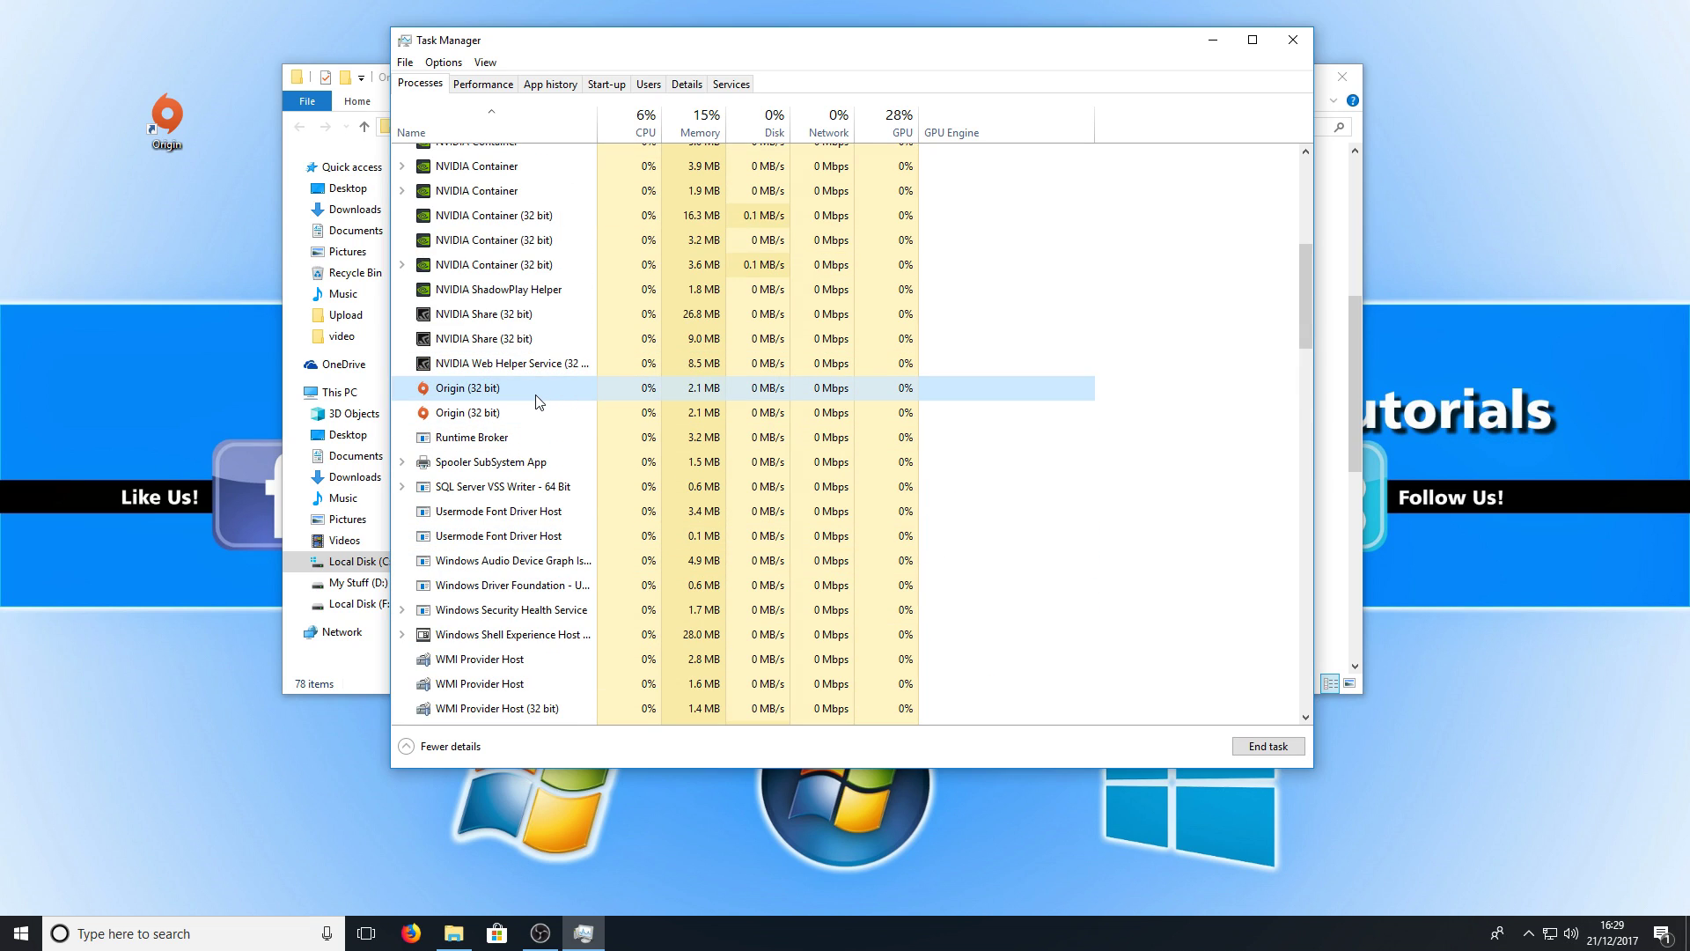
click(1290, 42)
right_click(158, 128)
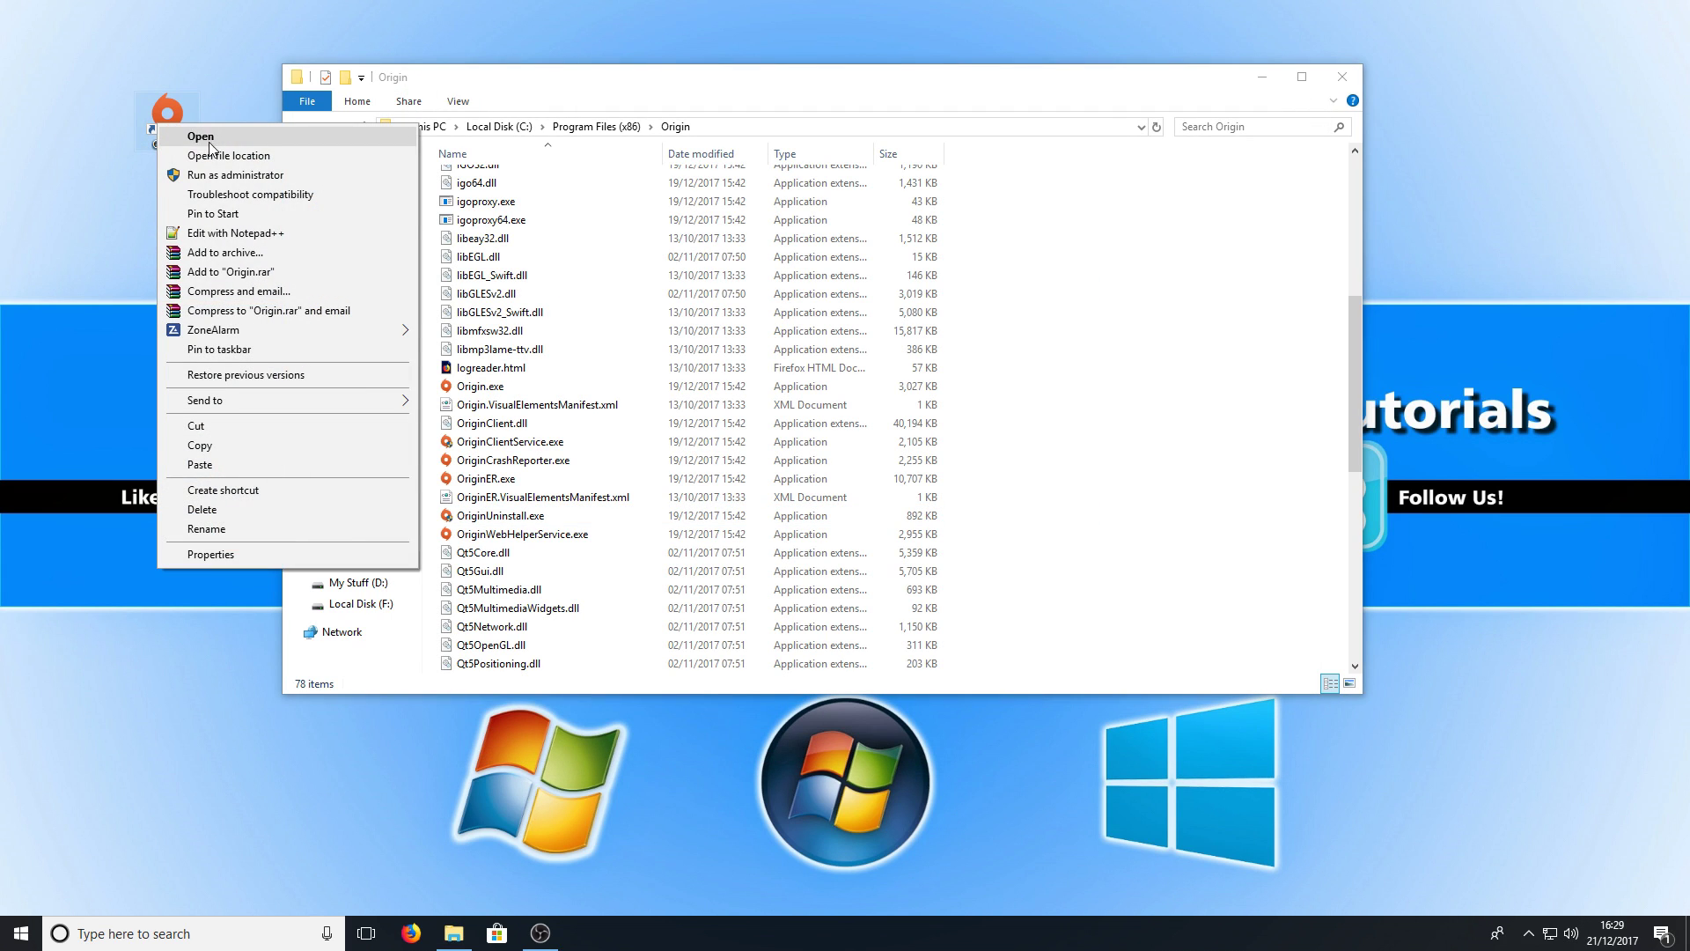
click(232, 180)
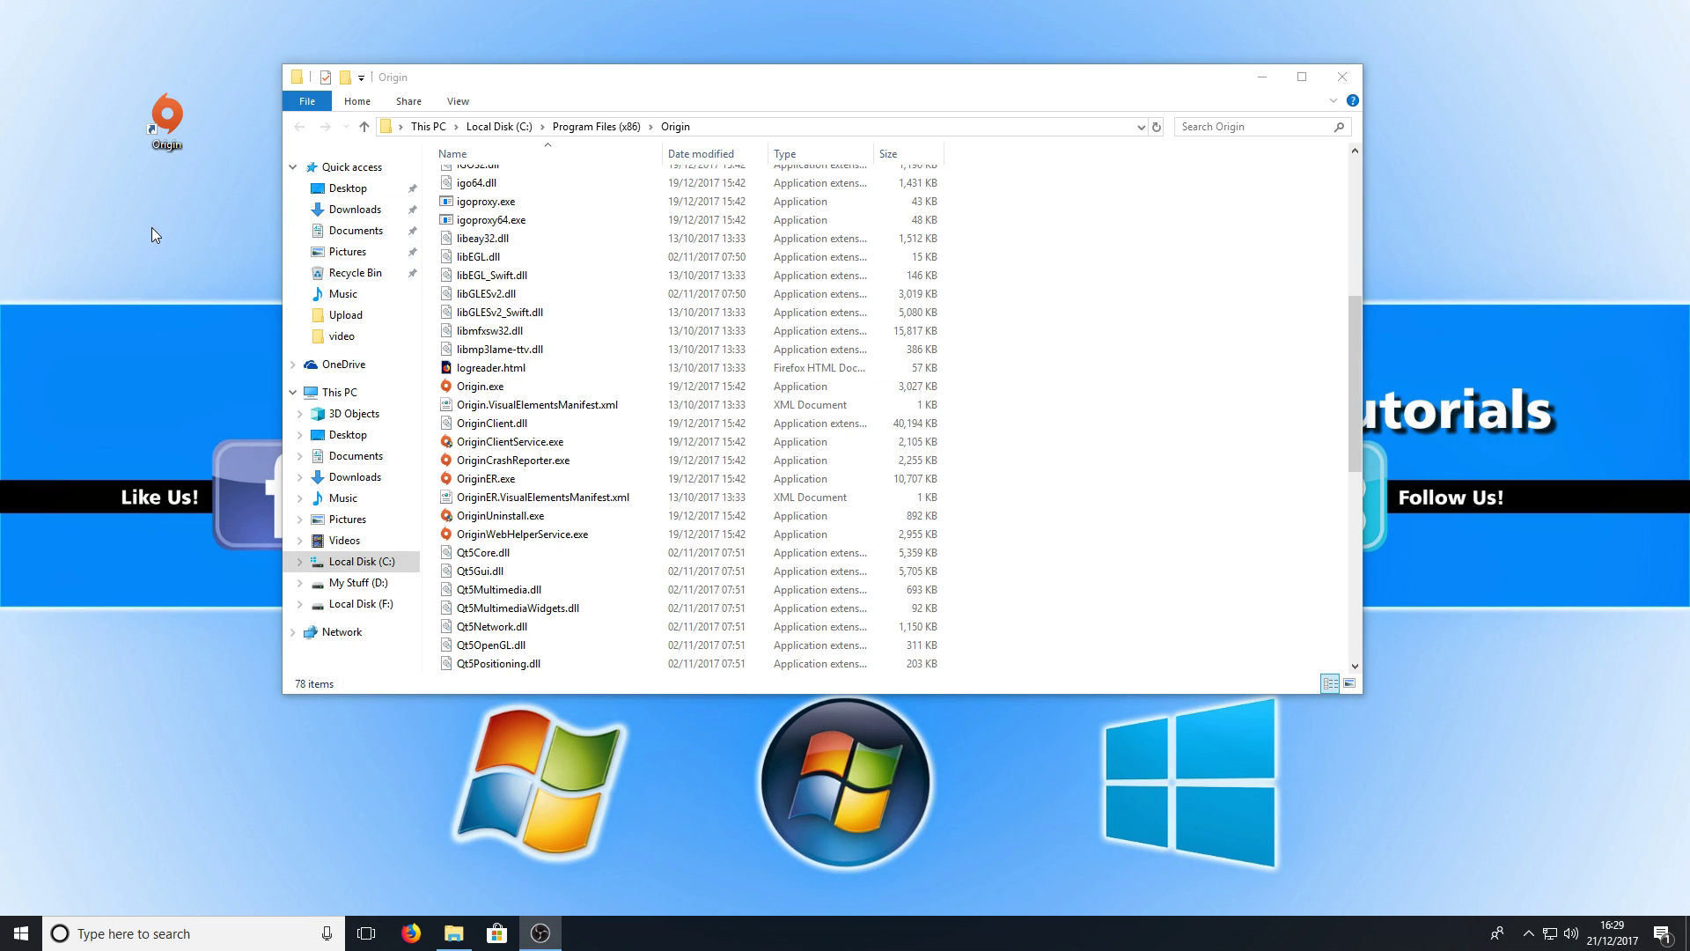
- Troubleshoot Origin's compatibility, applying and testing the recommended Windows 8 mode
right_click(167, 131)
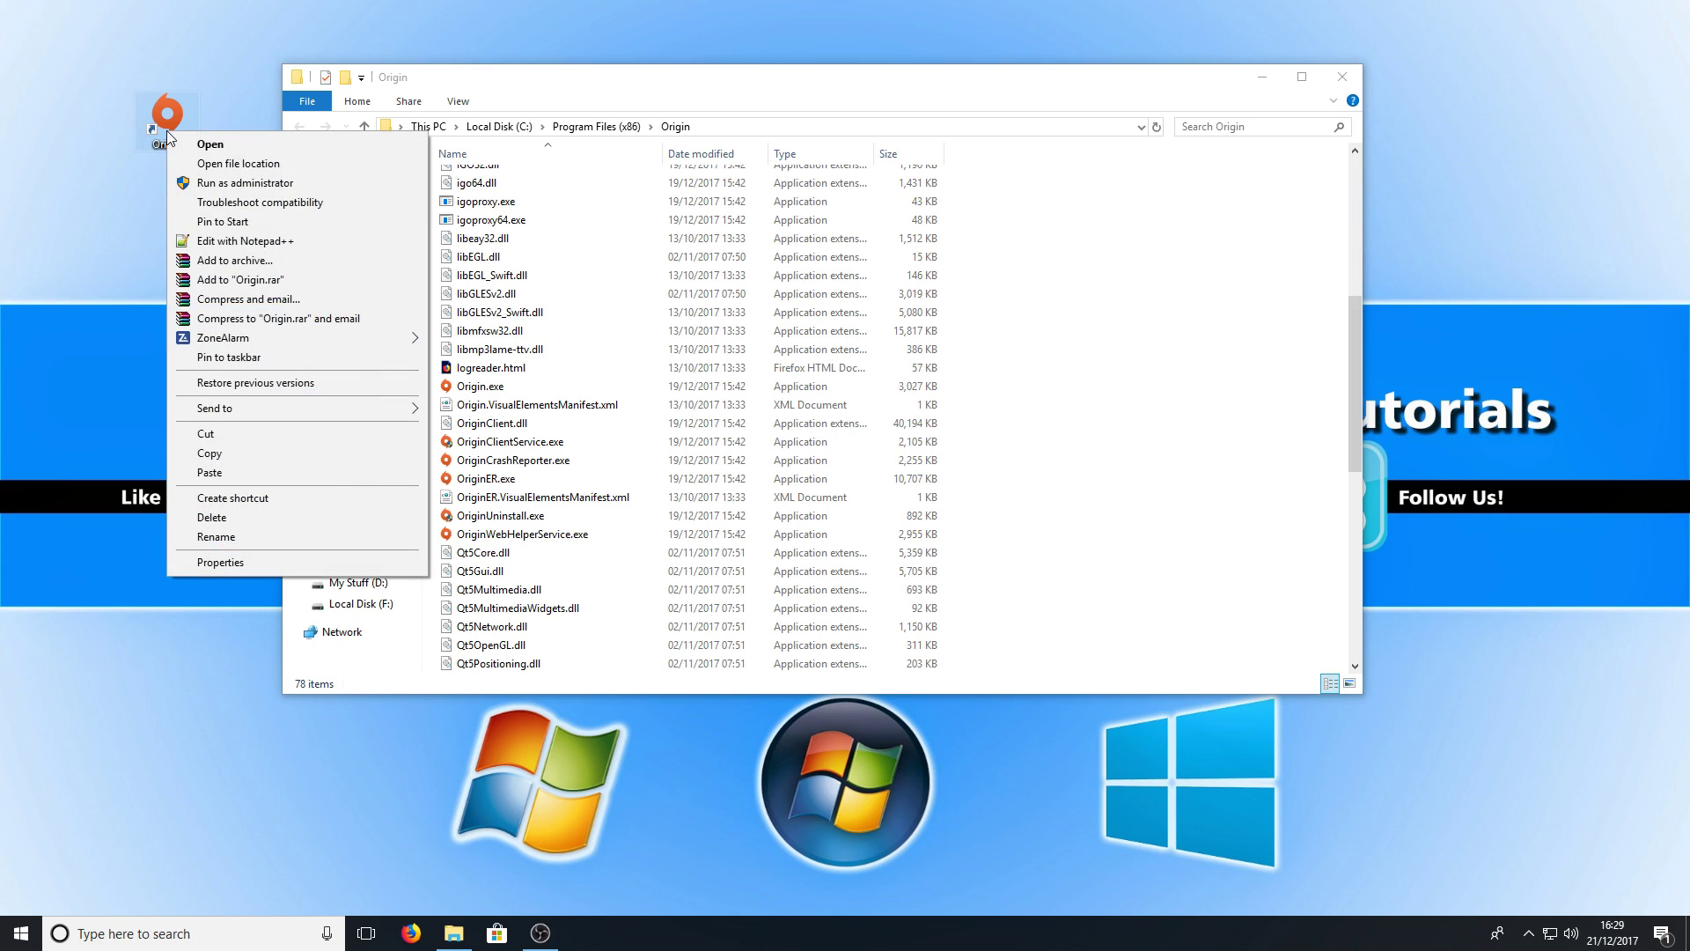
click(281, 211)
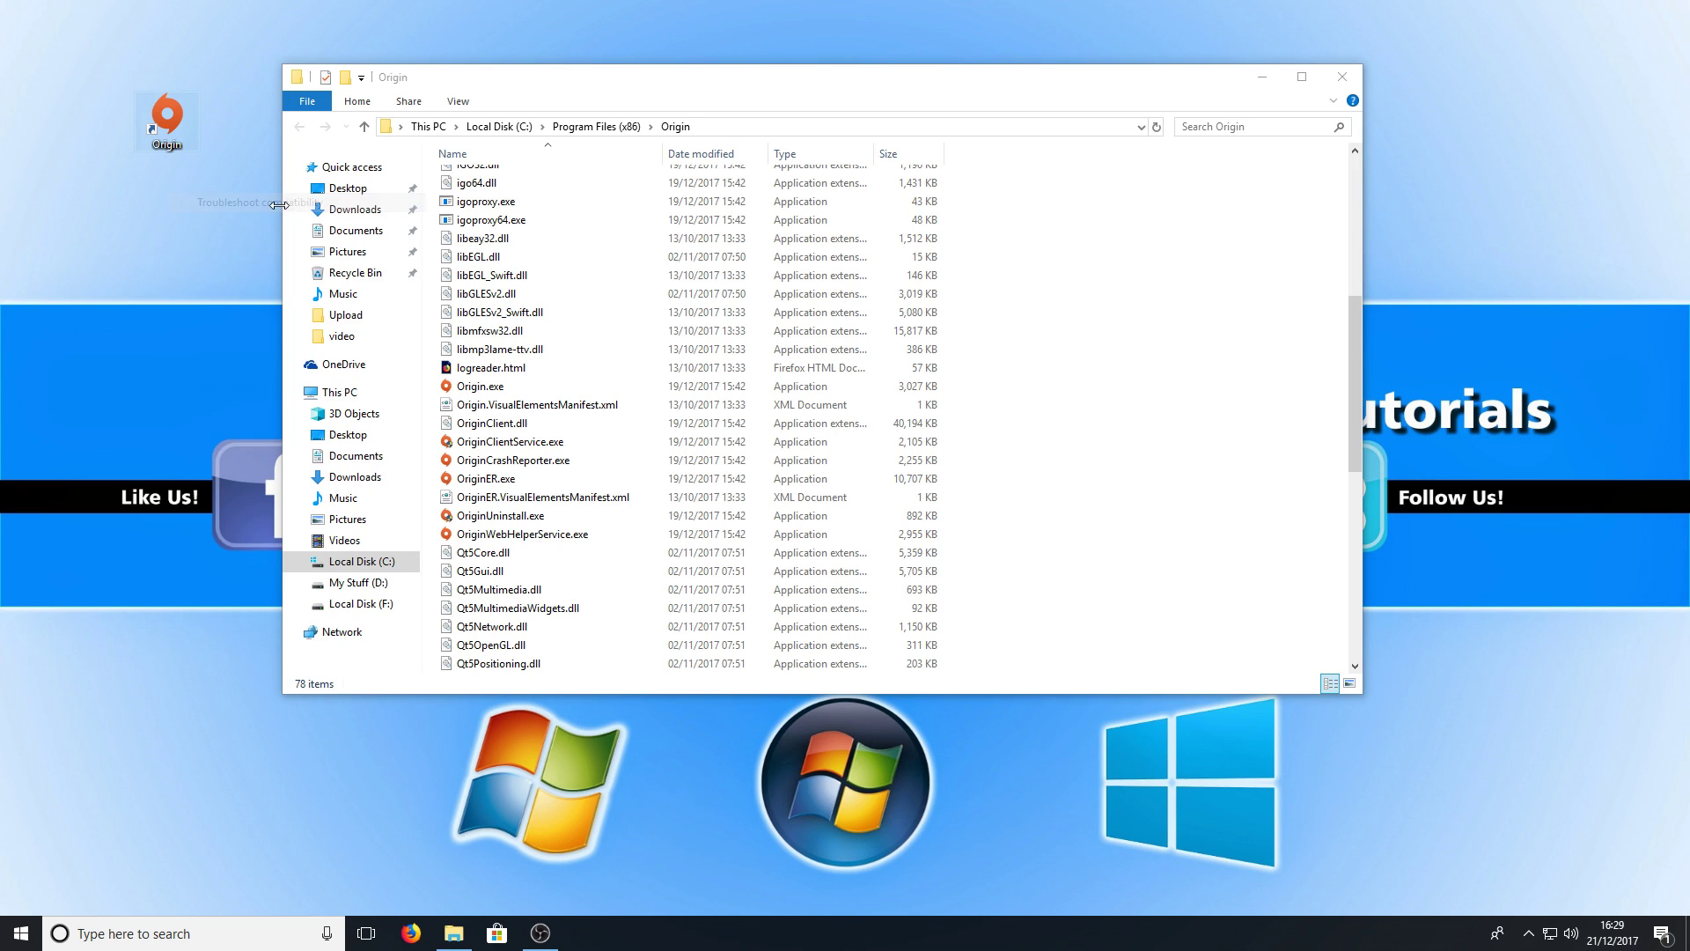
click(1264, 81)
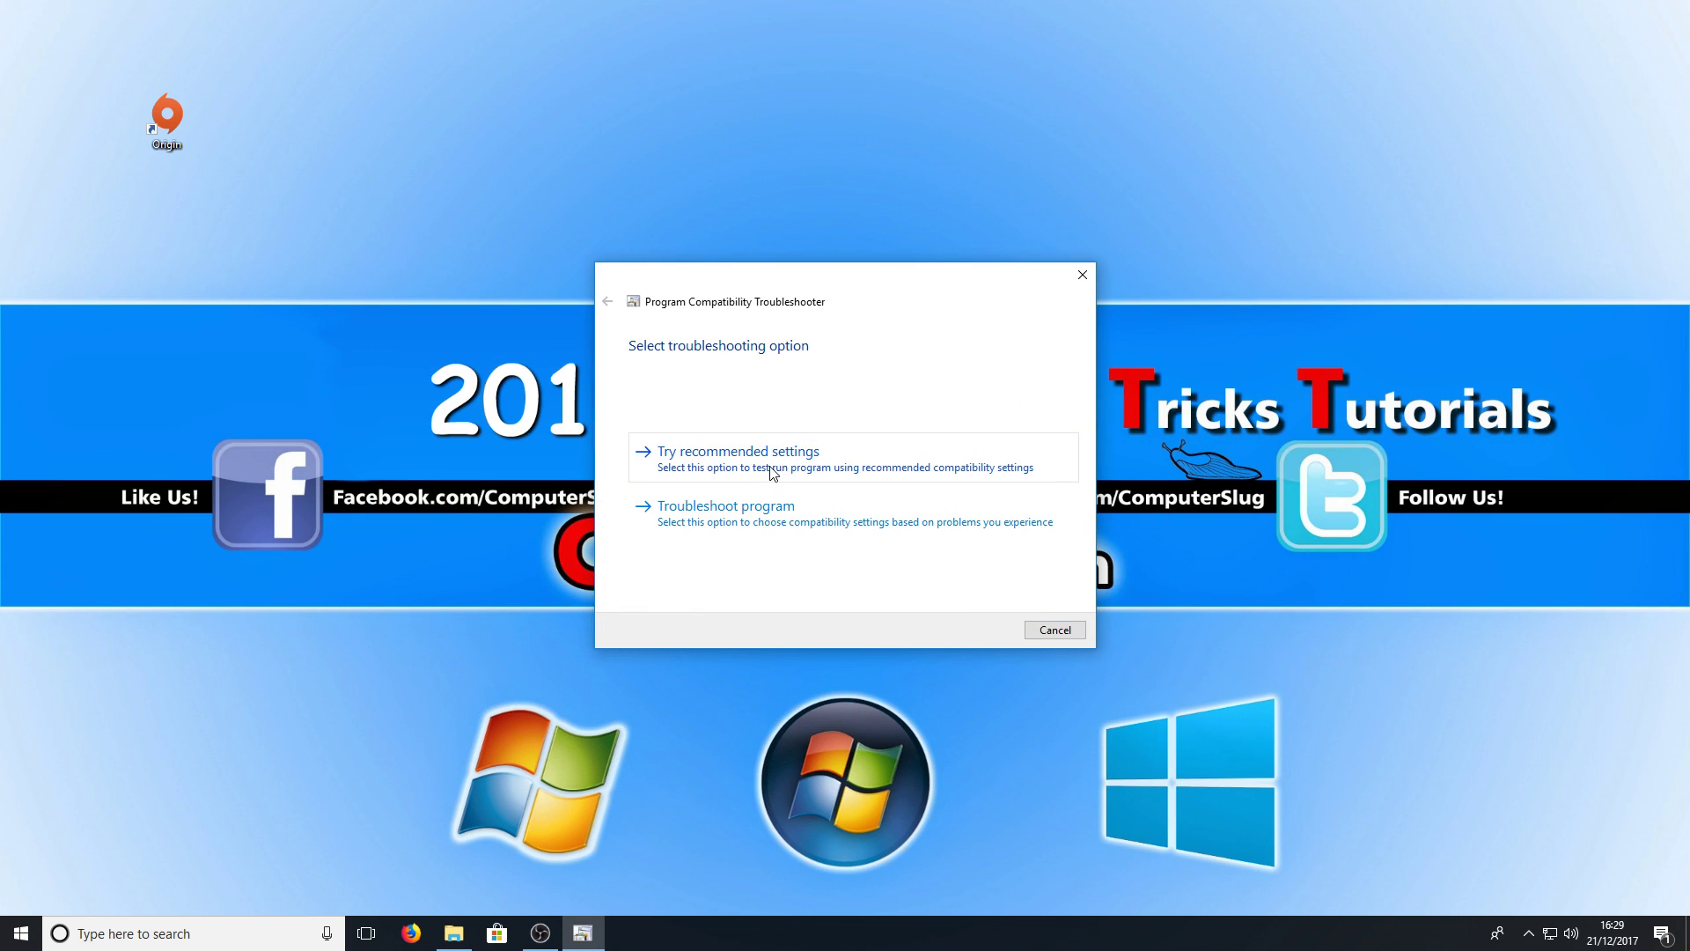
click(796, 471)
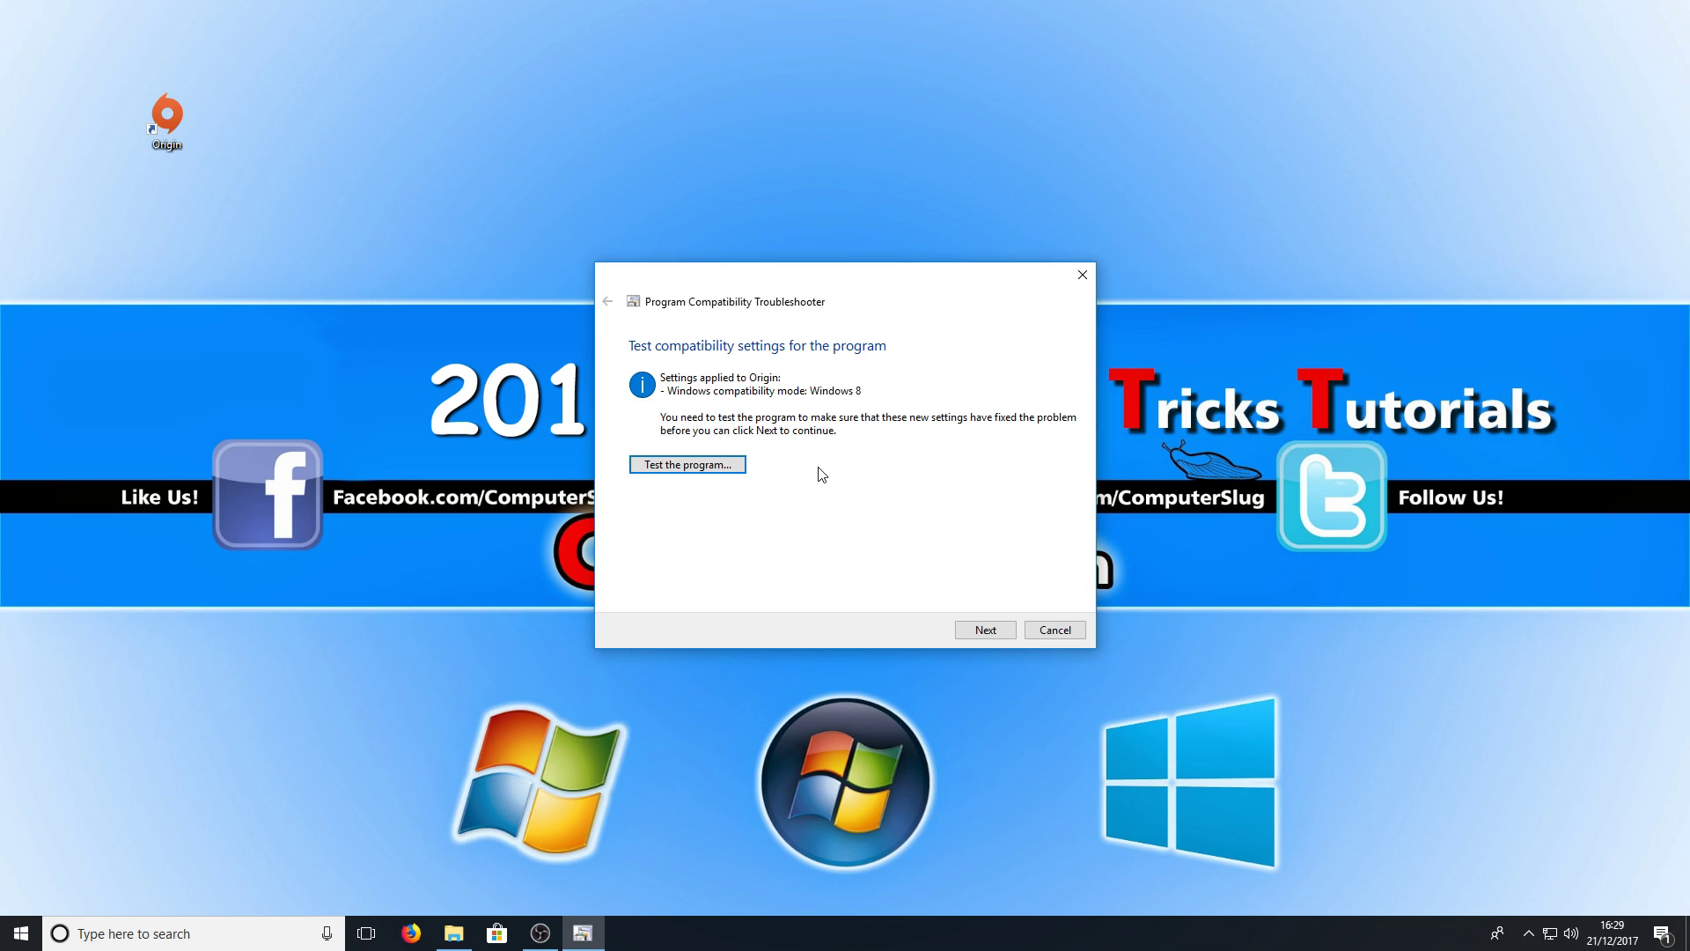
click(720, 473)
click(983, 631)
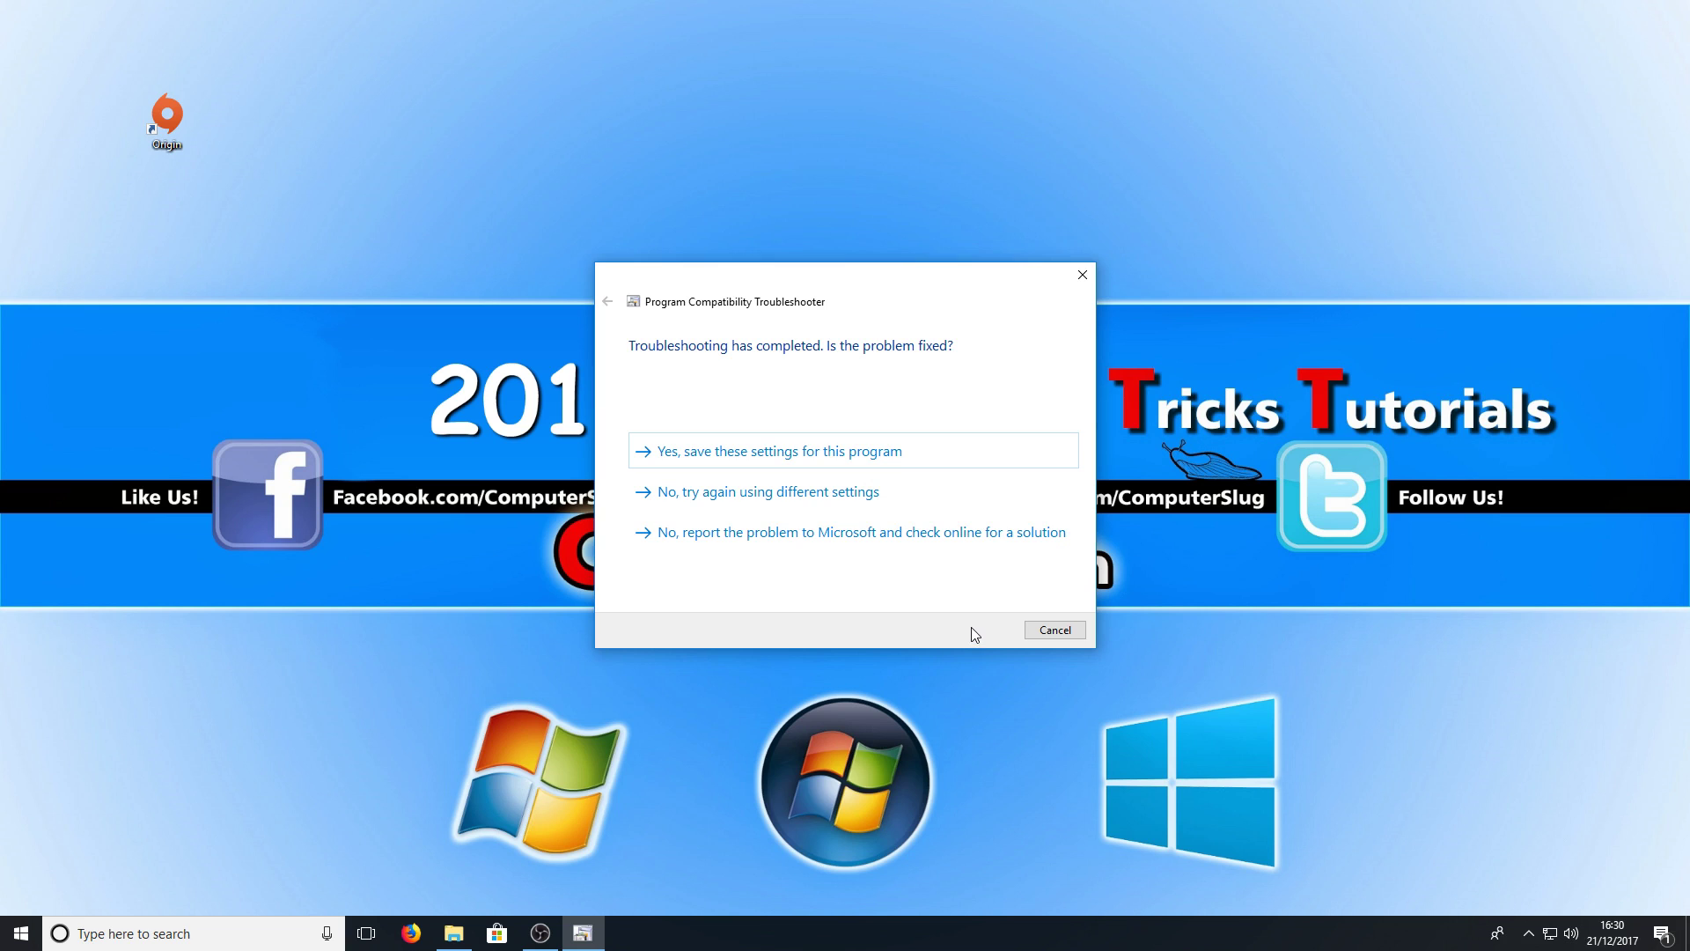
- Retry with earlier-Windows and extra-permission problems, choosing Windows XP (Service Pack 3)
click(815, 503)
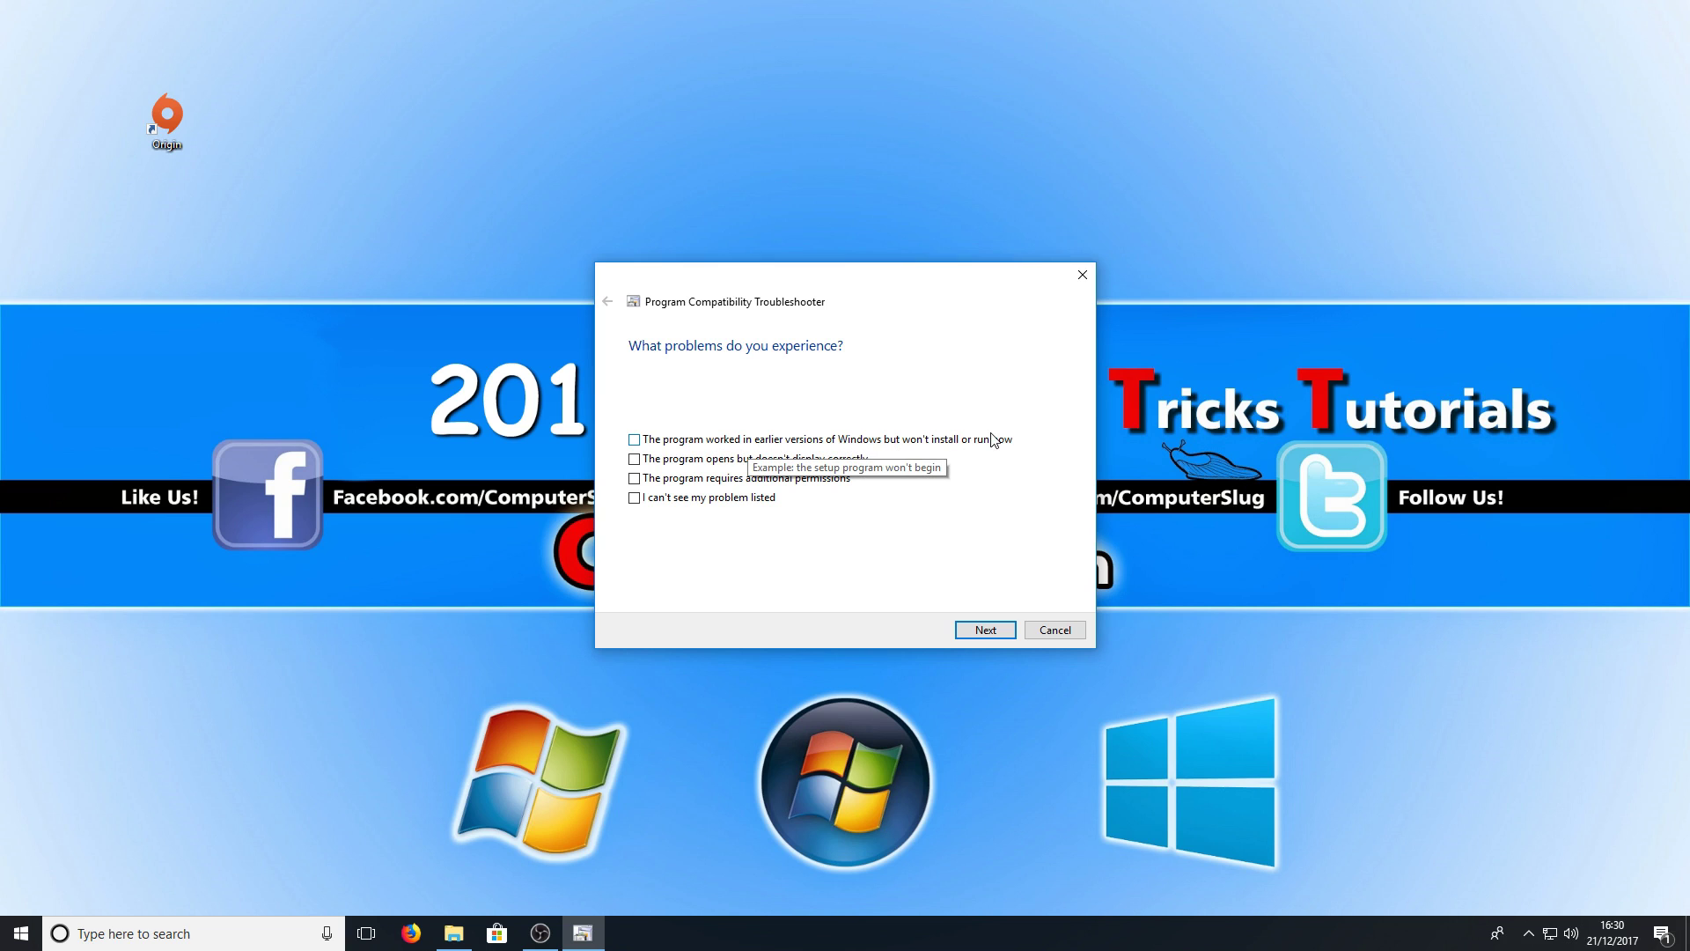
click(809, 442)
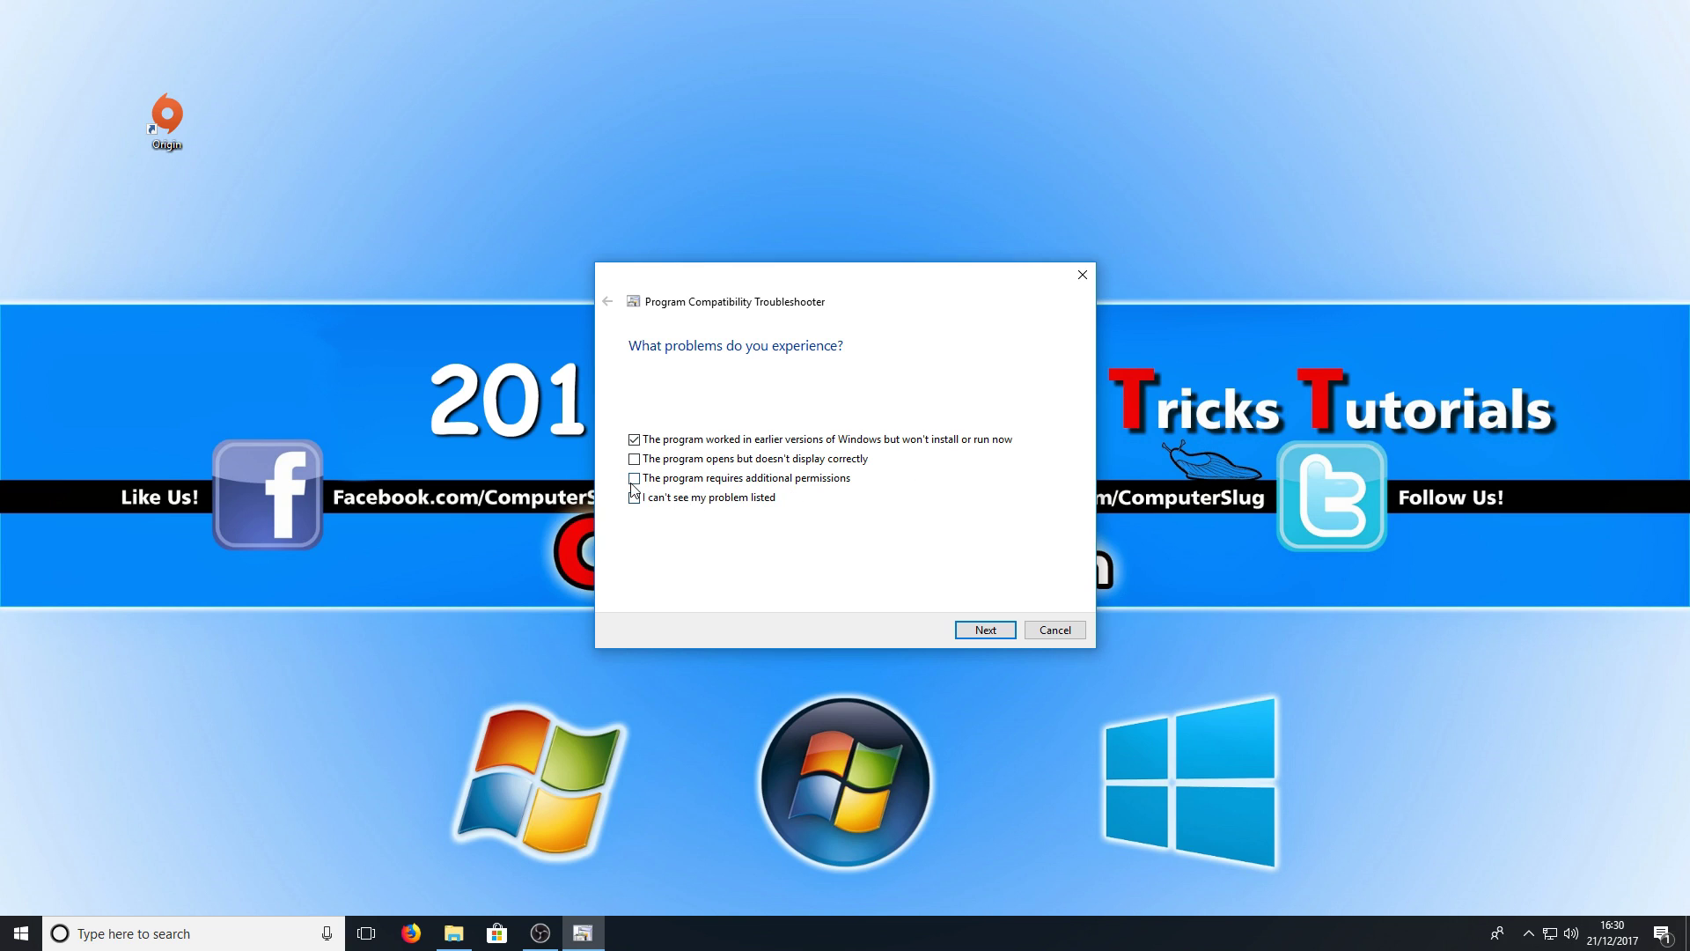
mouse_move(714, 478)
click(662, 487)
click(995, 632)
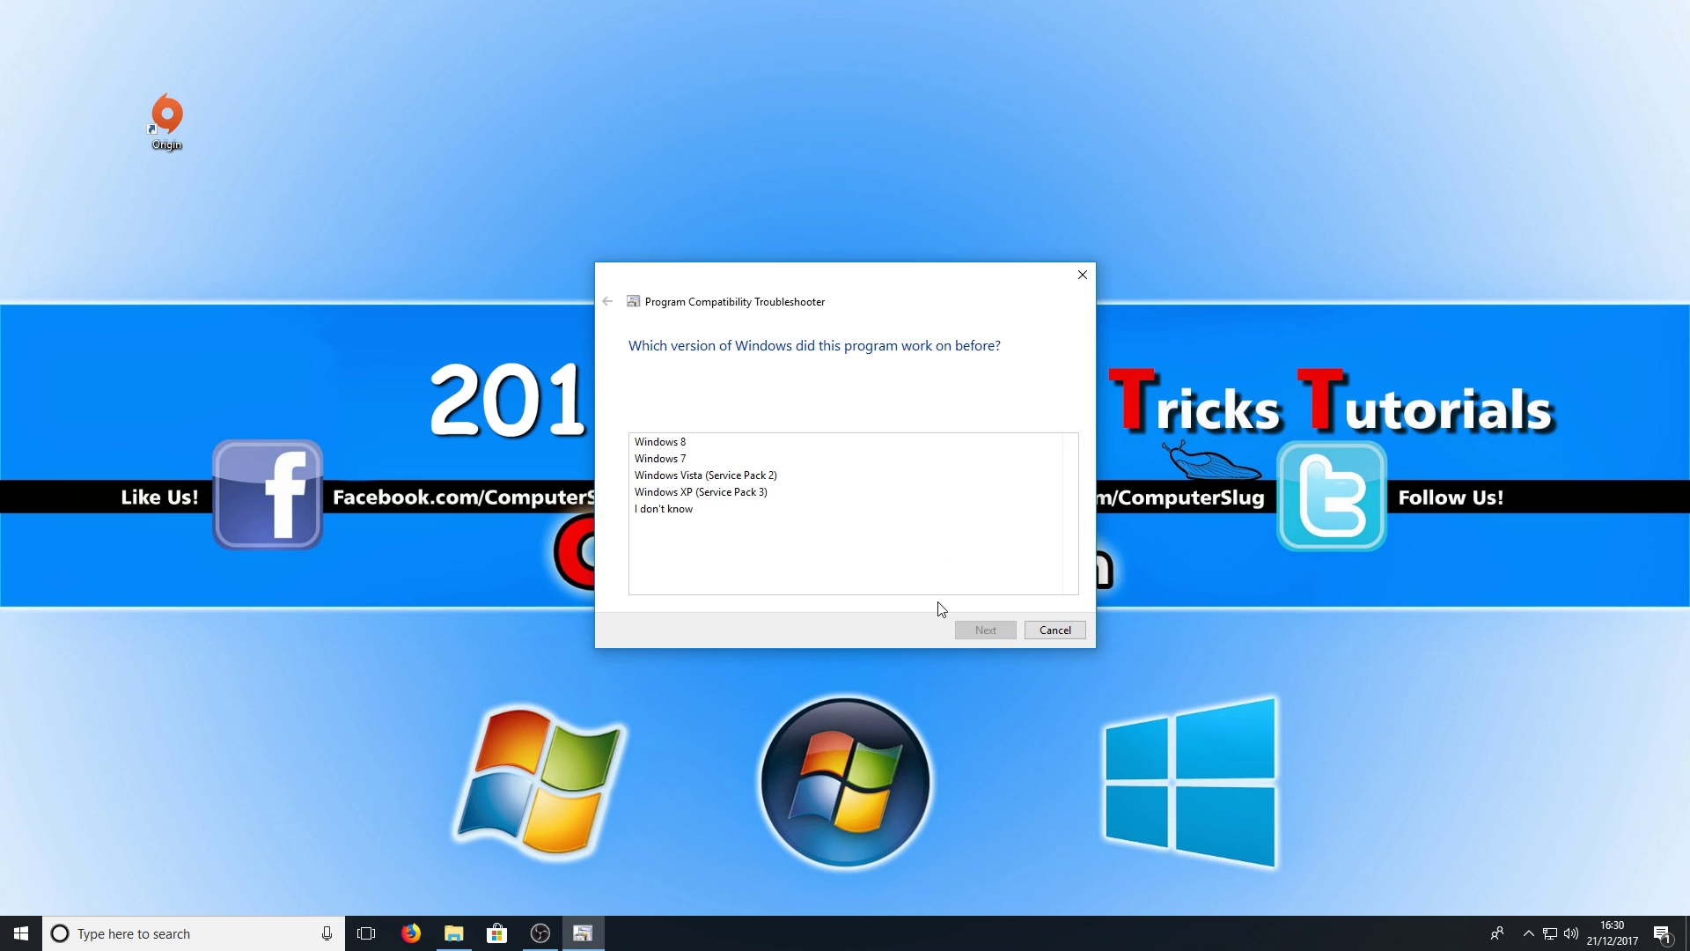
click(717, 499)
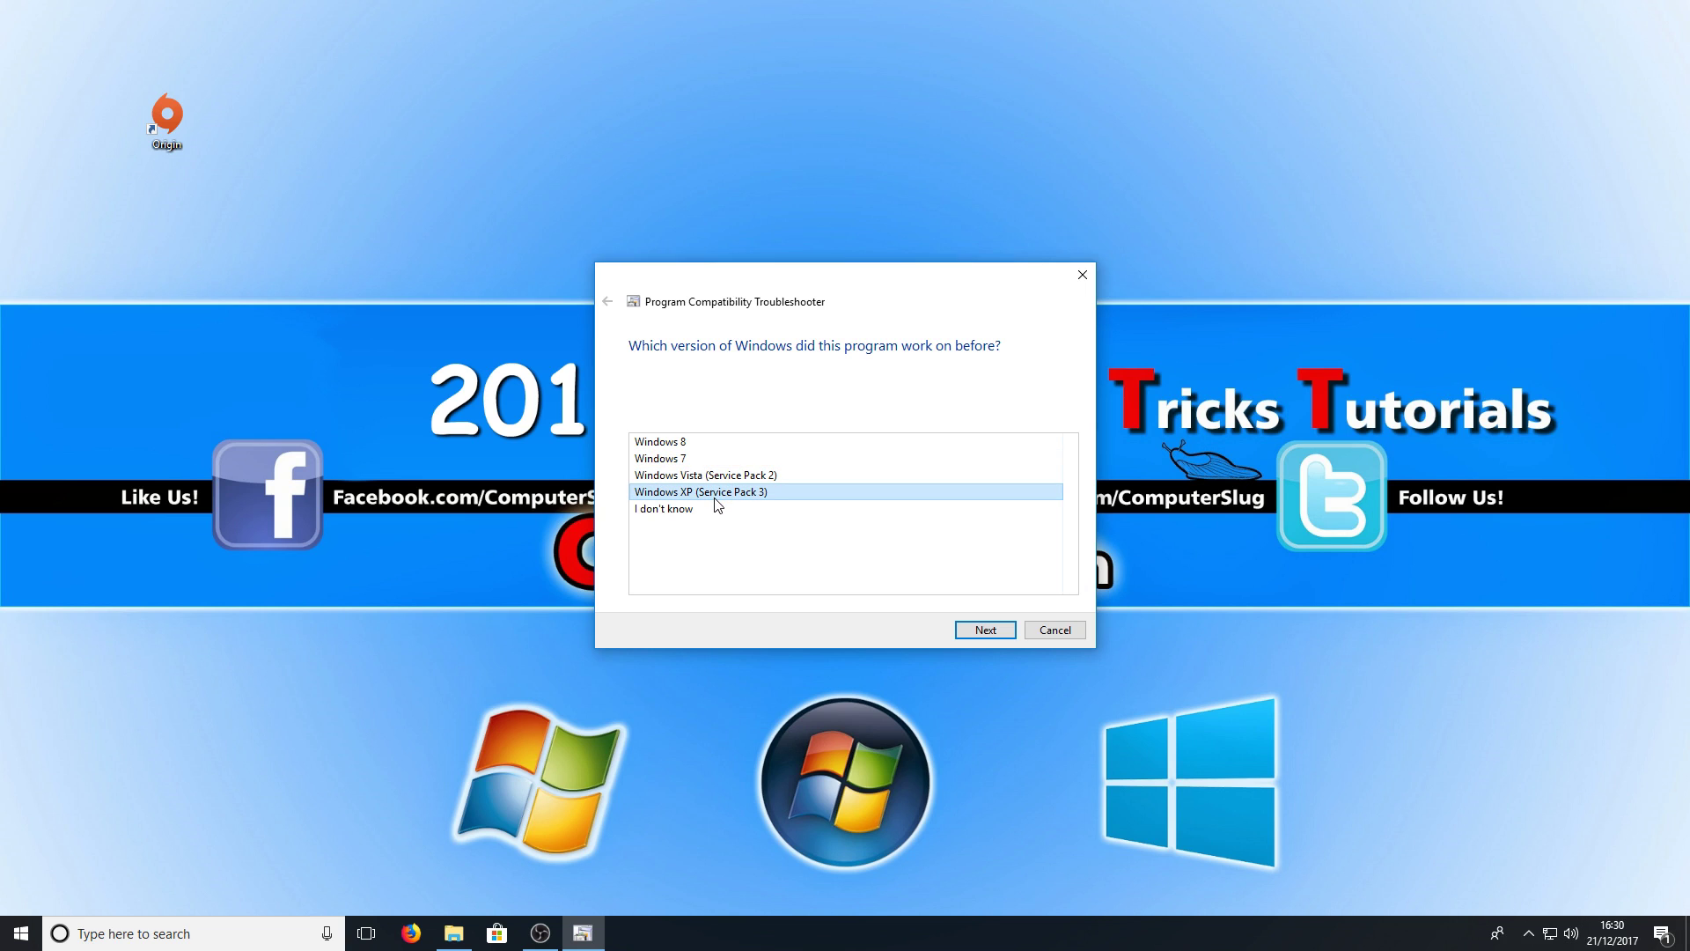
click(971, 633)
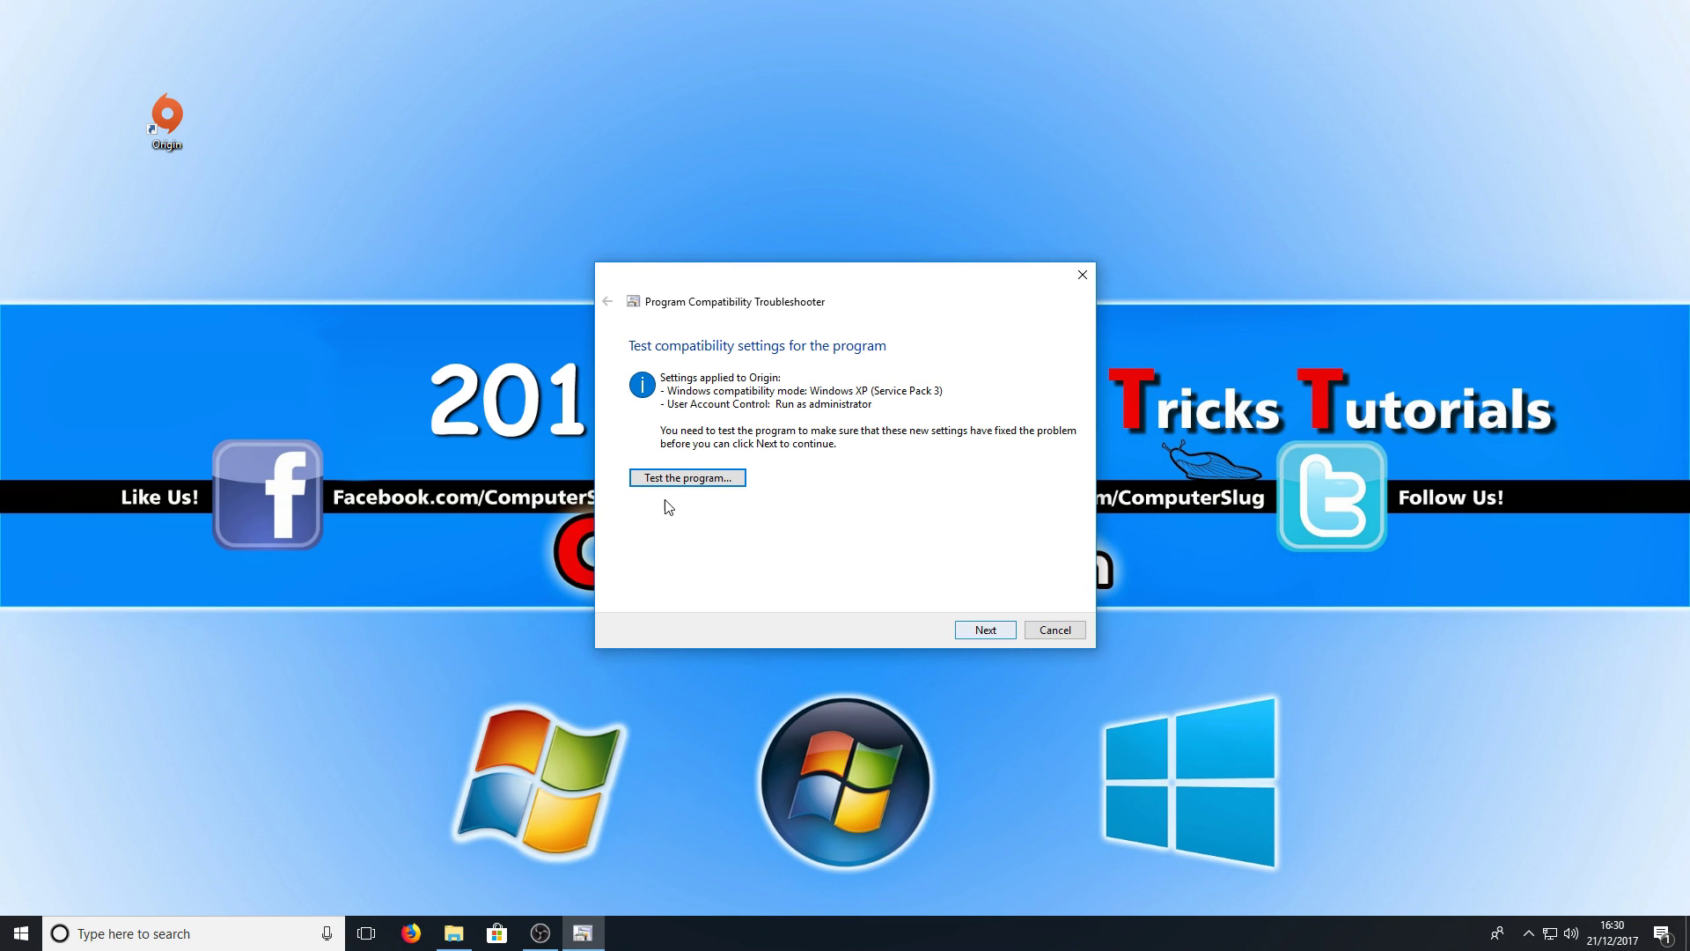
- Test Origin with the Windows XP SP3 and administrator settings
click(676, 478)
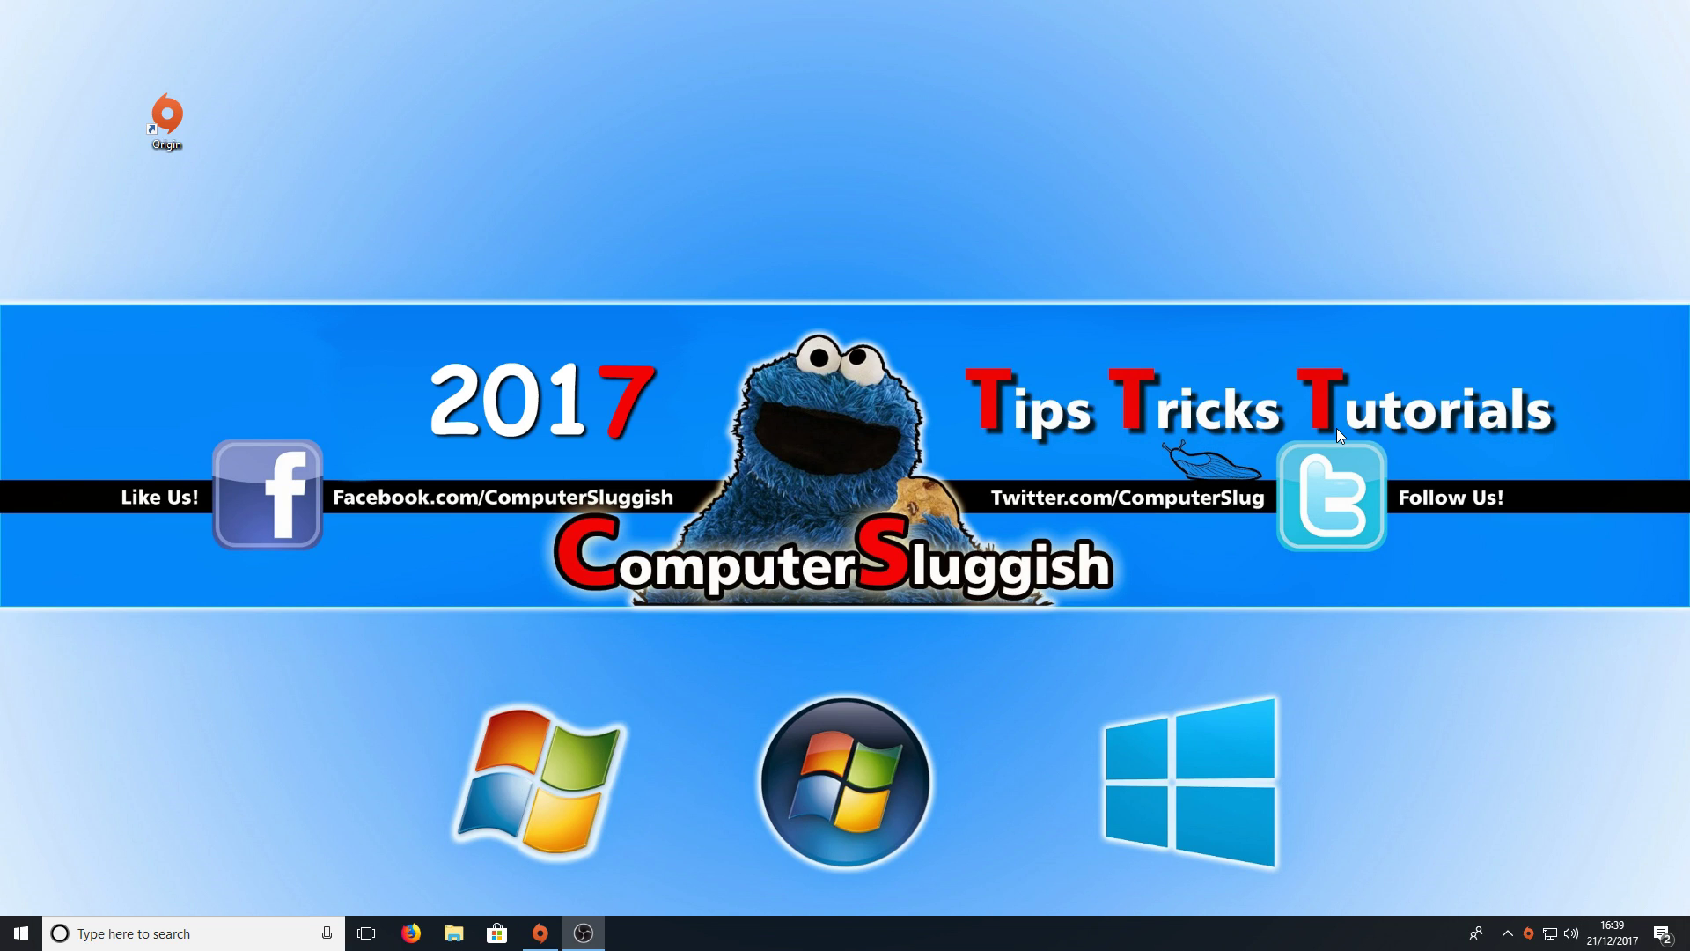
- Bring the Origin launcher to the front from its taskbar button
click(539, 932)
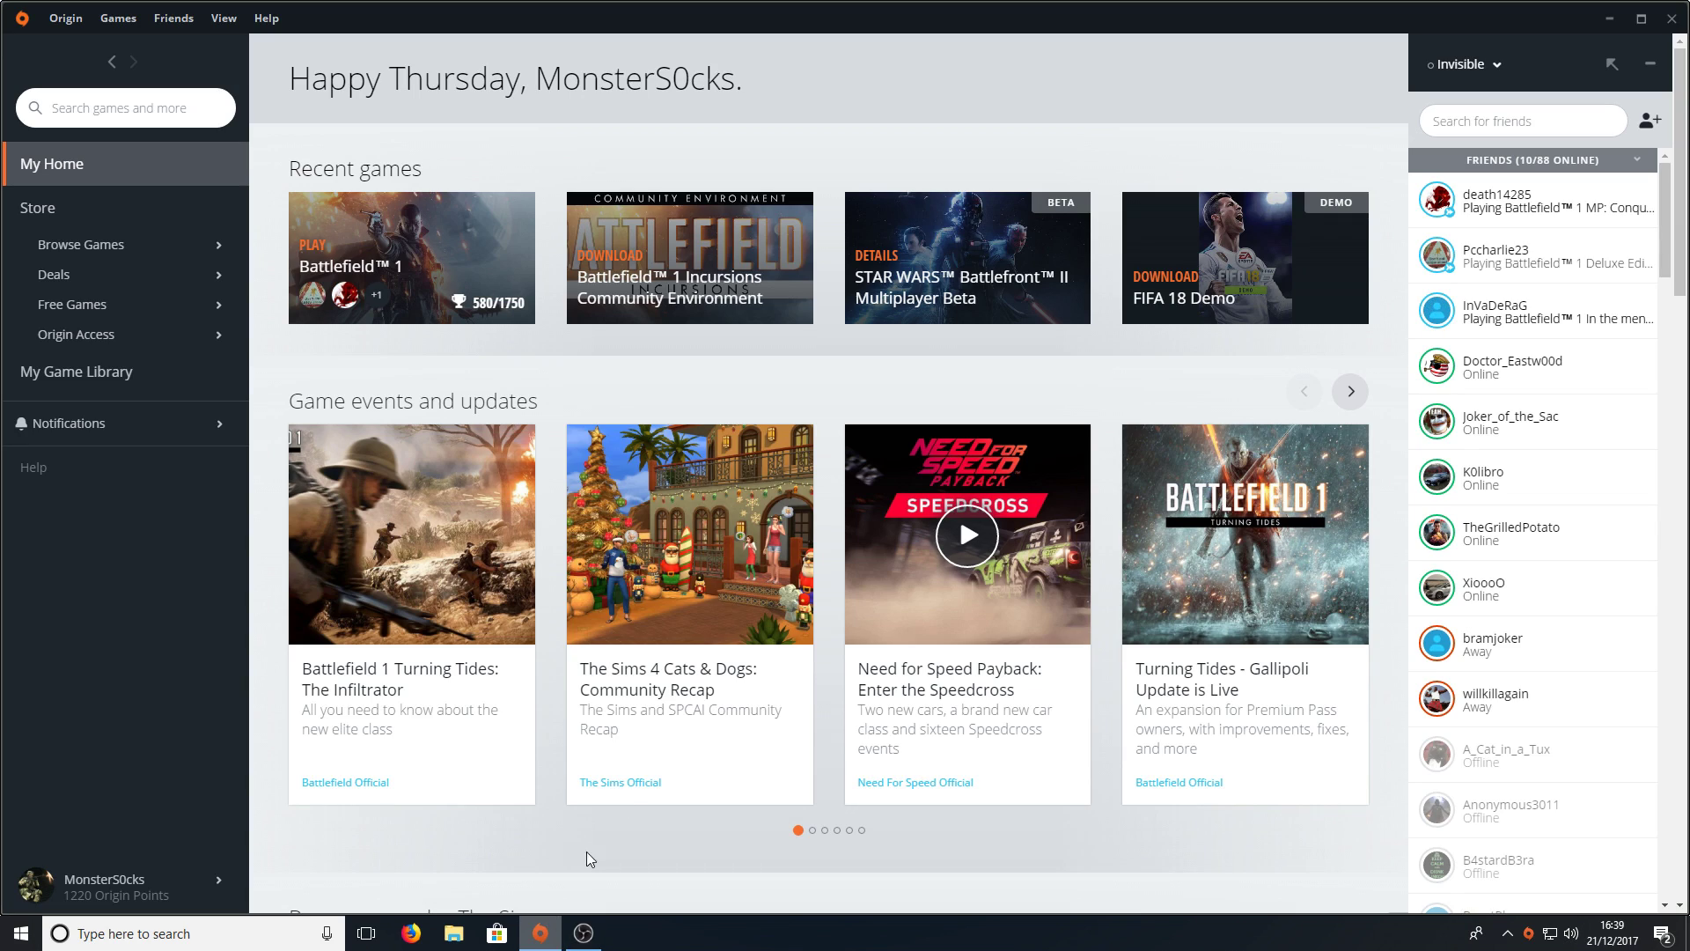